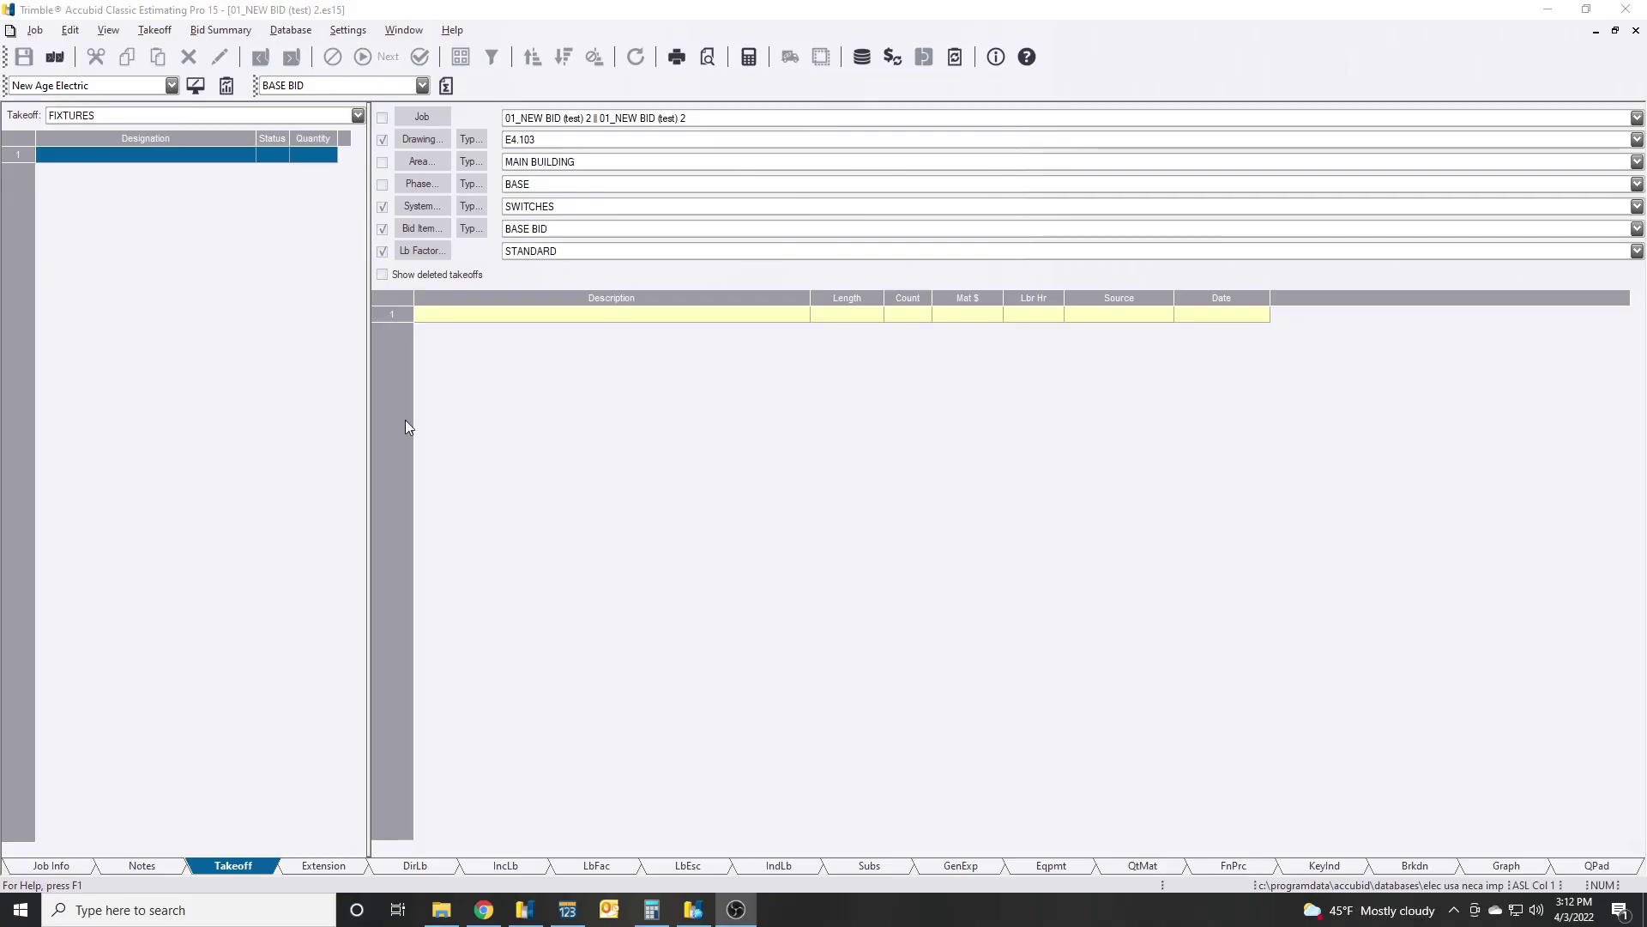
# Check row 1's Description in the Extension pricing view, then return to the Takeoff view.
pyautogui.click(718, 565)
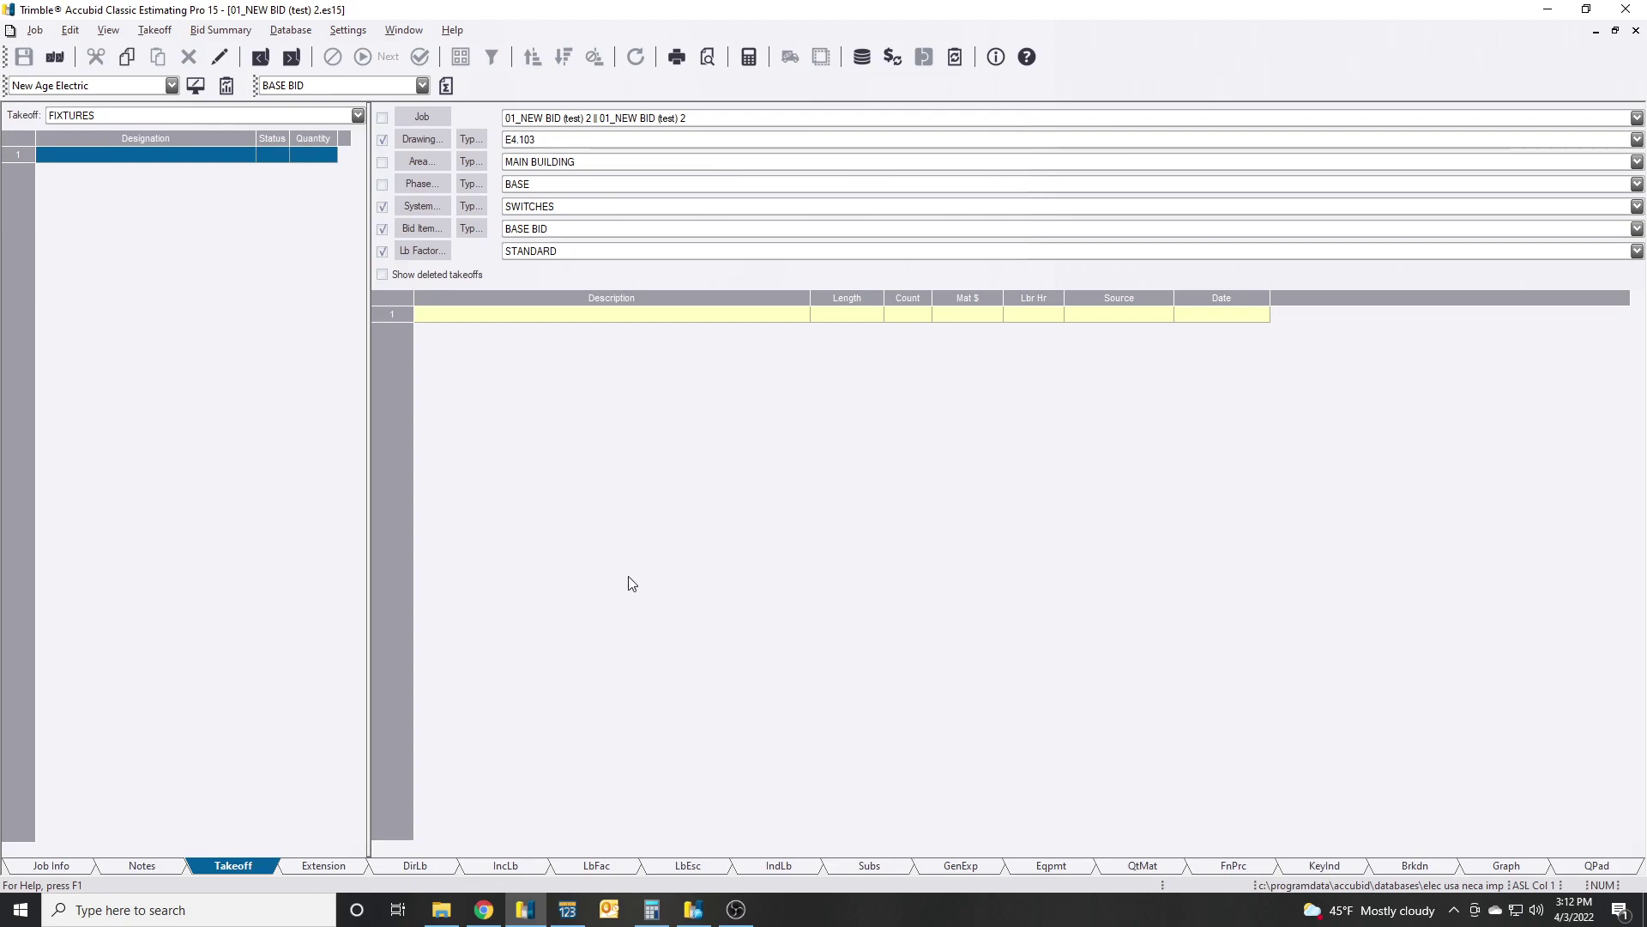
pyautogui.click(330, 864)
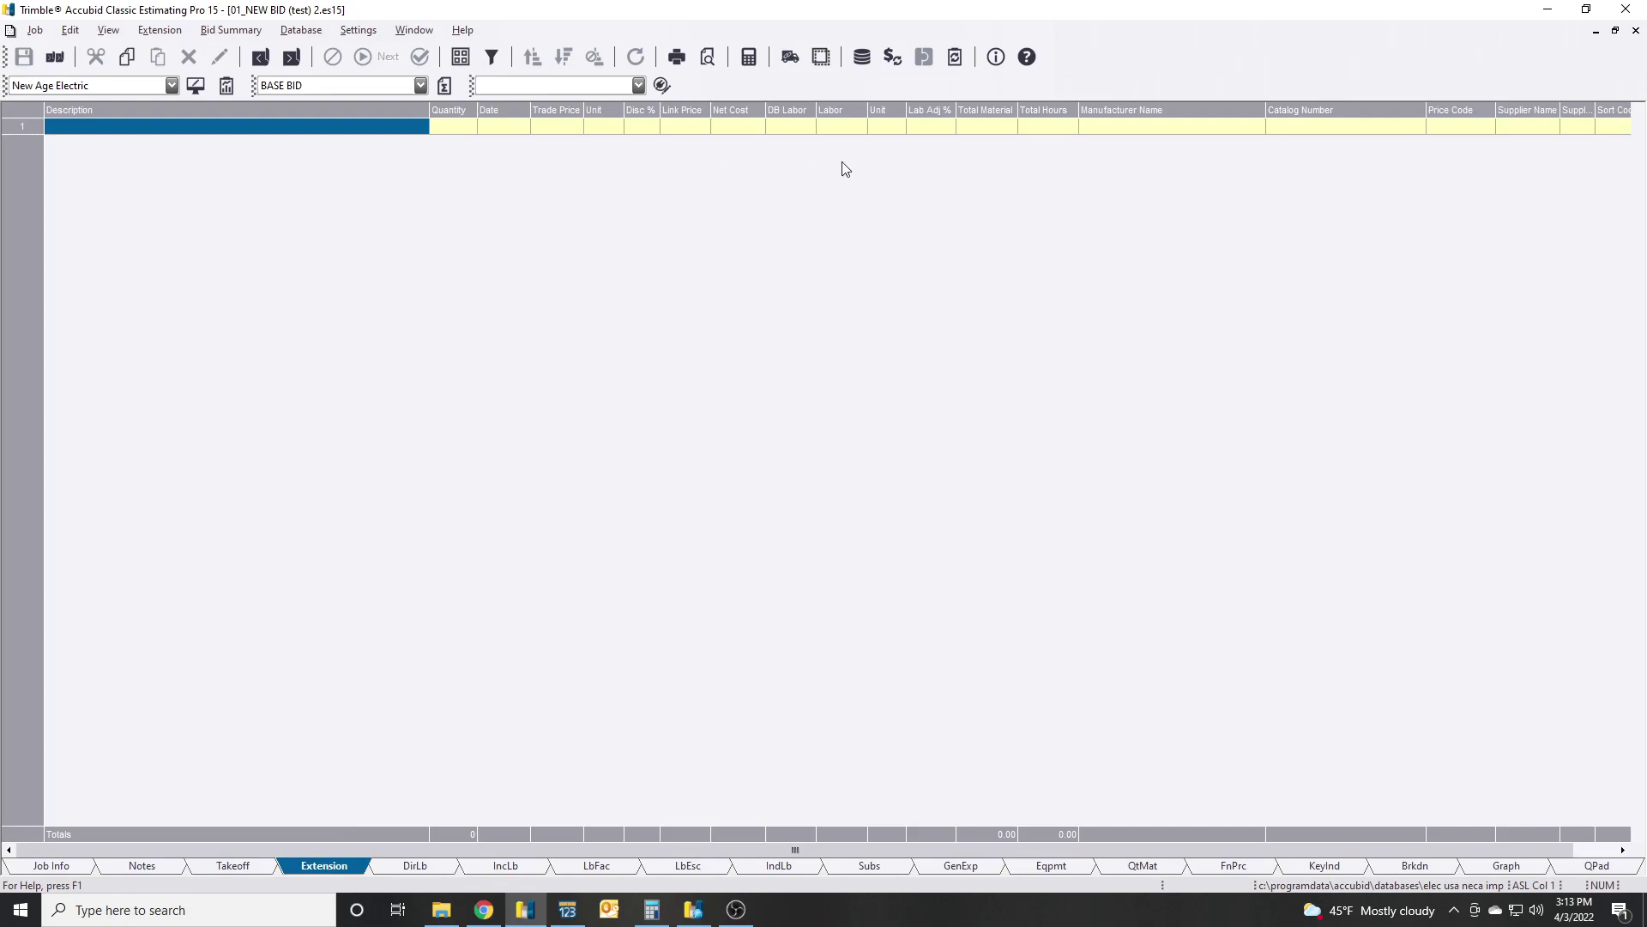
pyautogui.click(1010, 128)
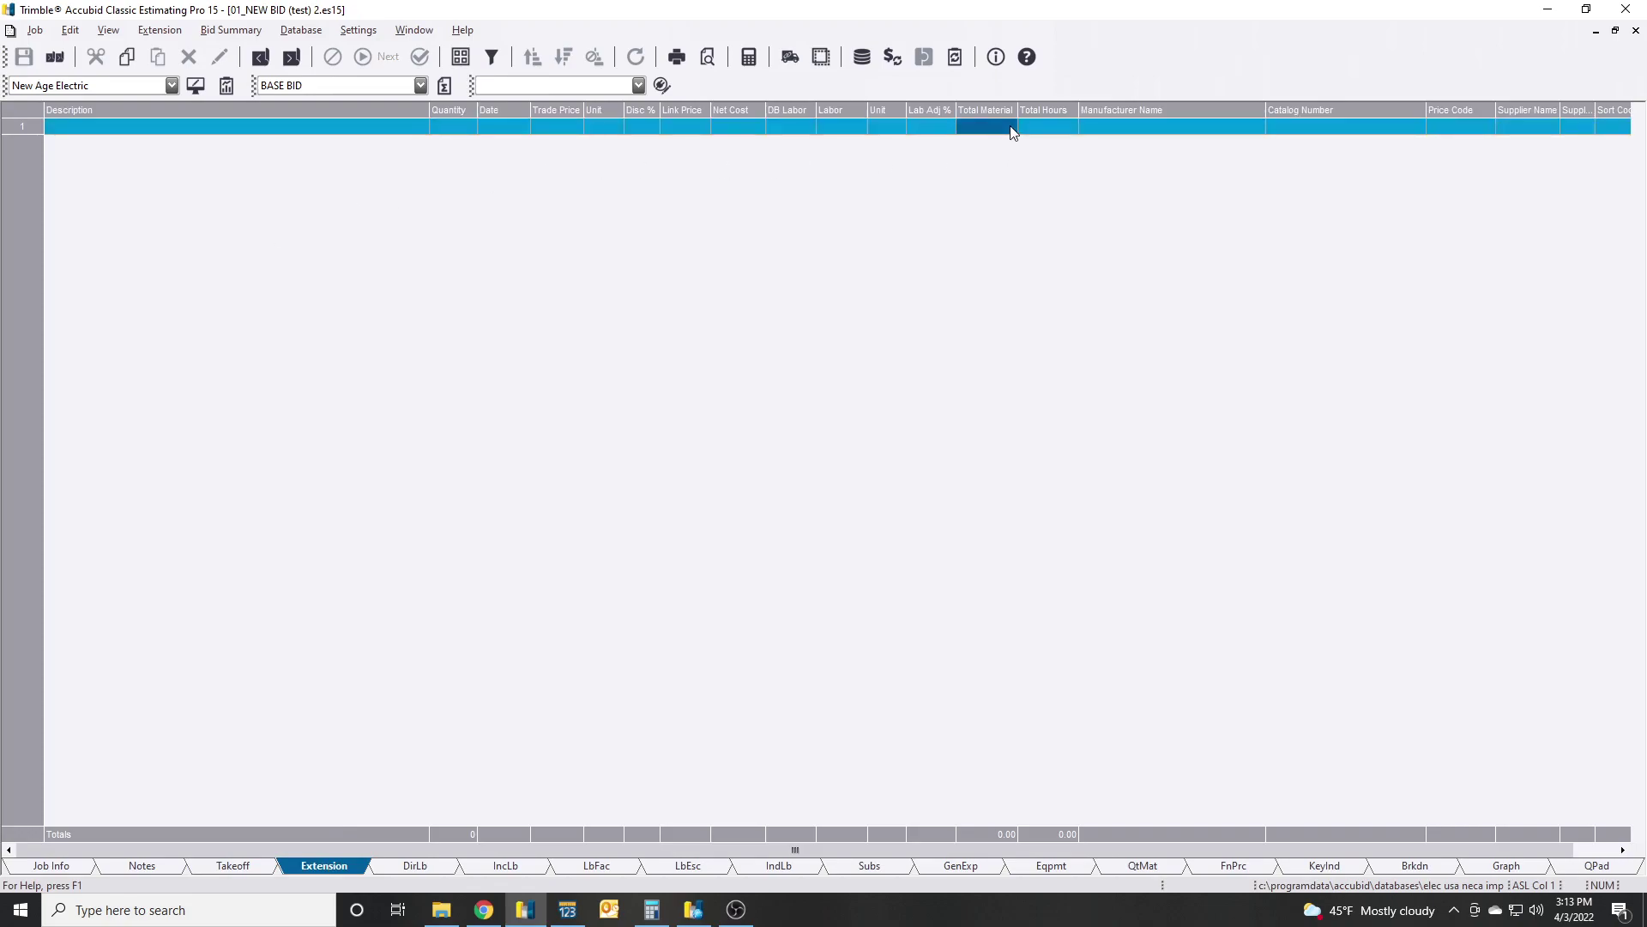
pyautogui.click(324, 130)
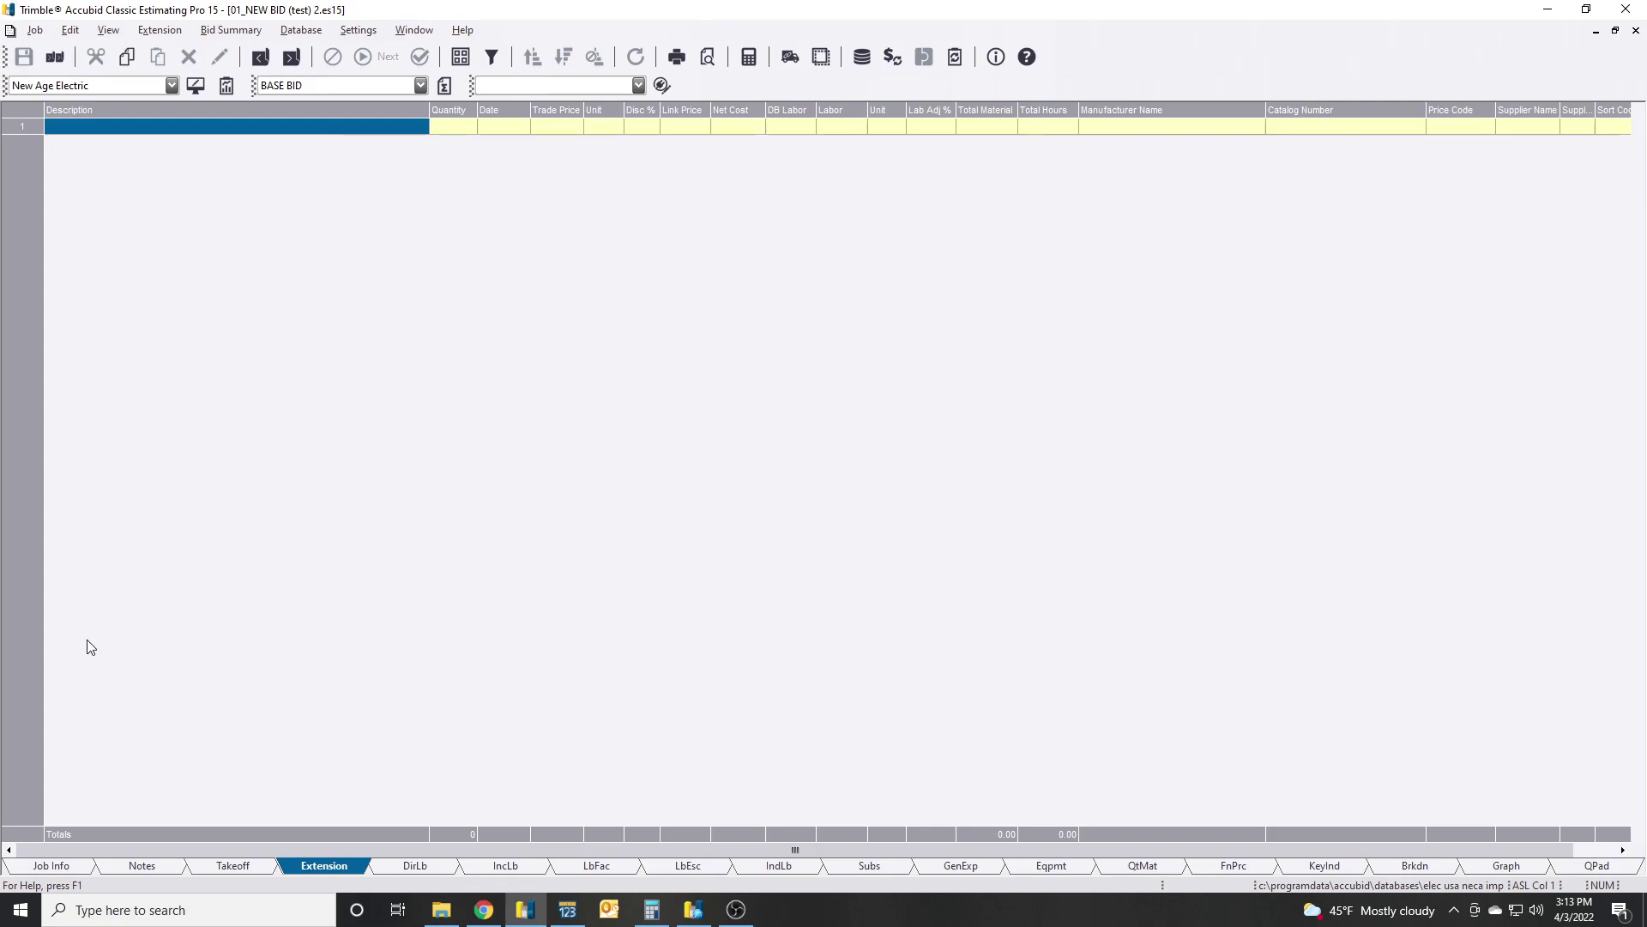
pyautogui.click(229, 865)
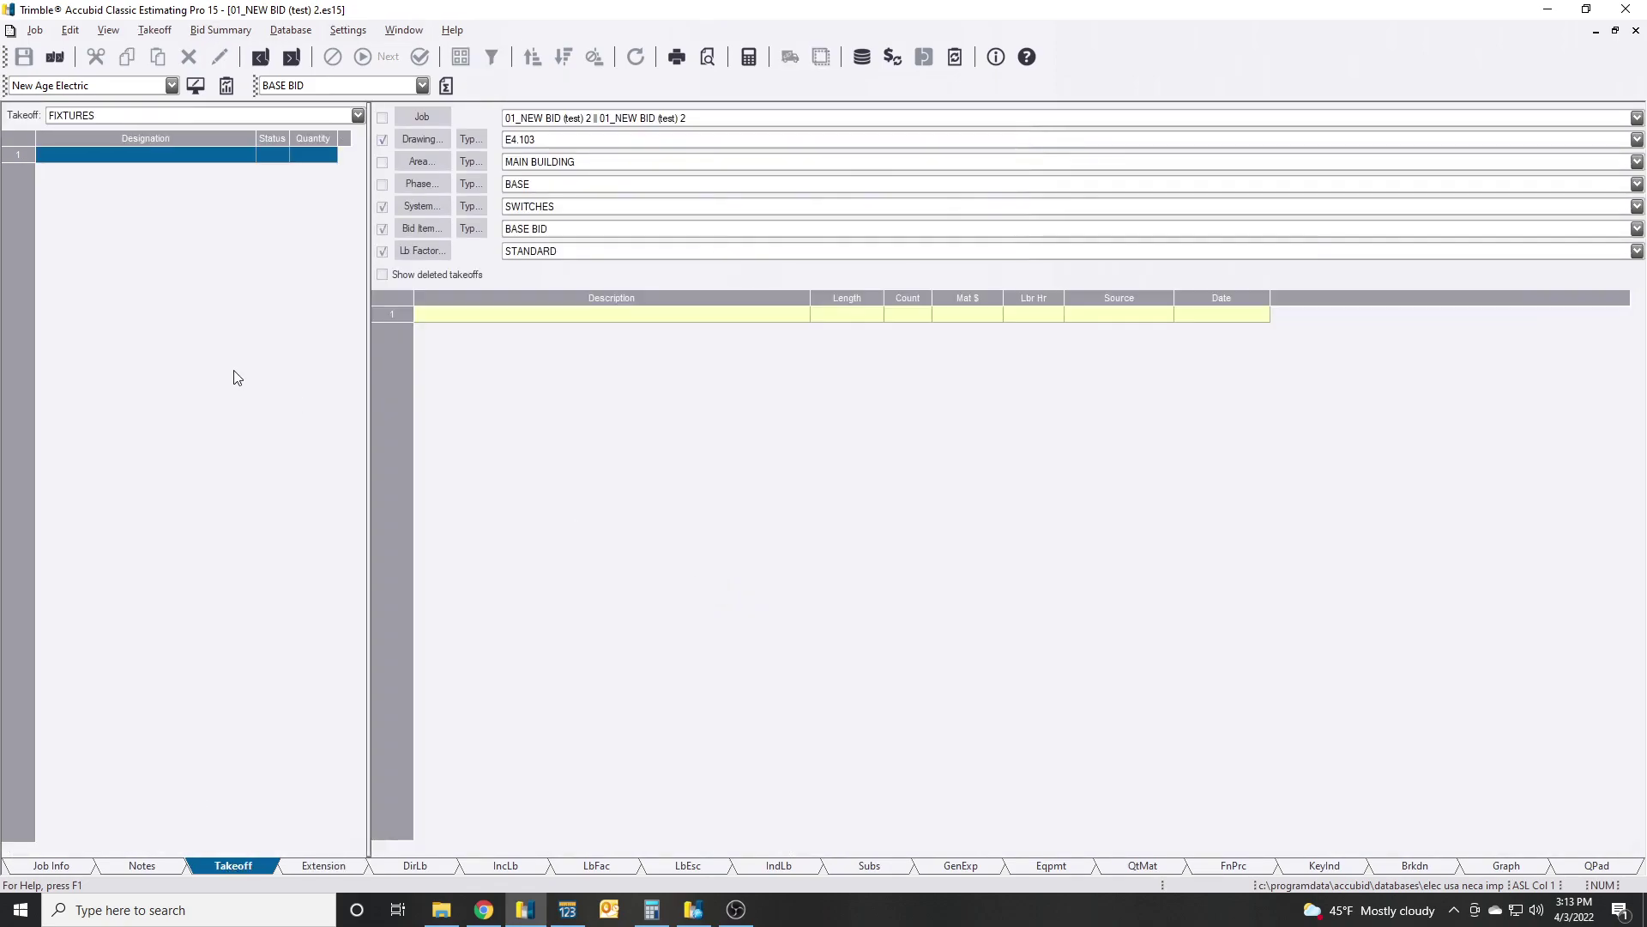
pyautogui.moveTo(366, 313); pyautogui.dragTo(355, 314)
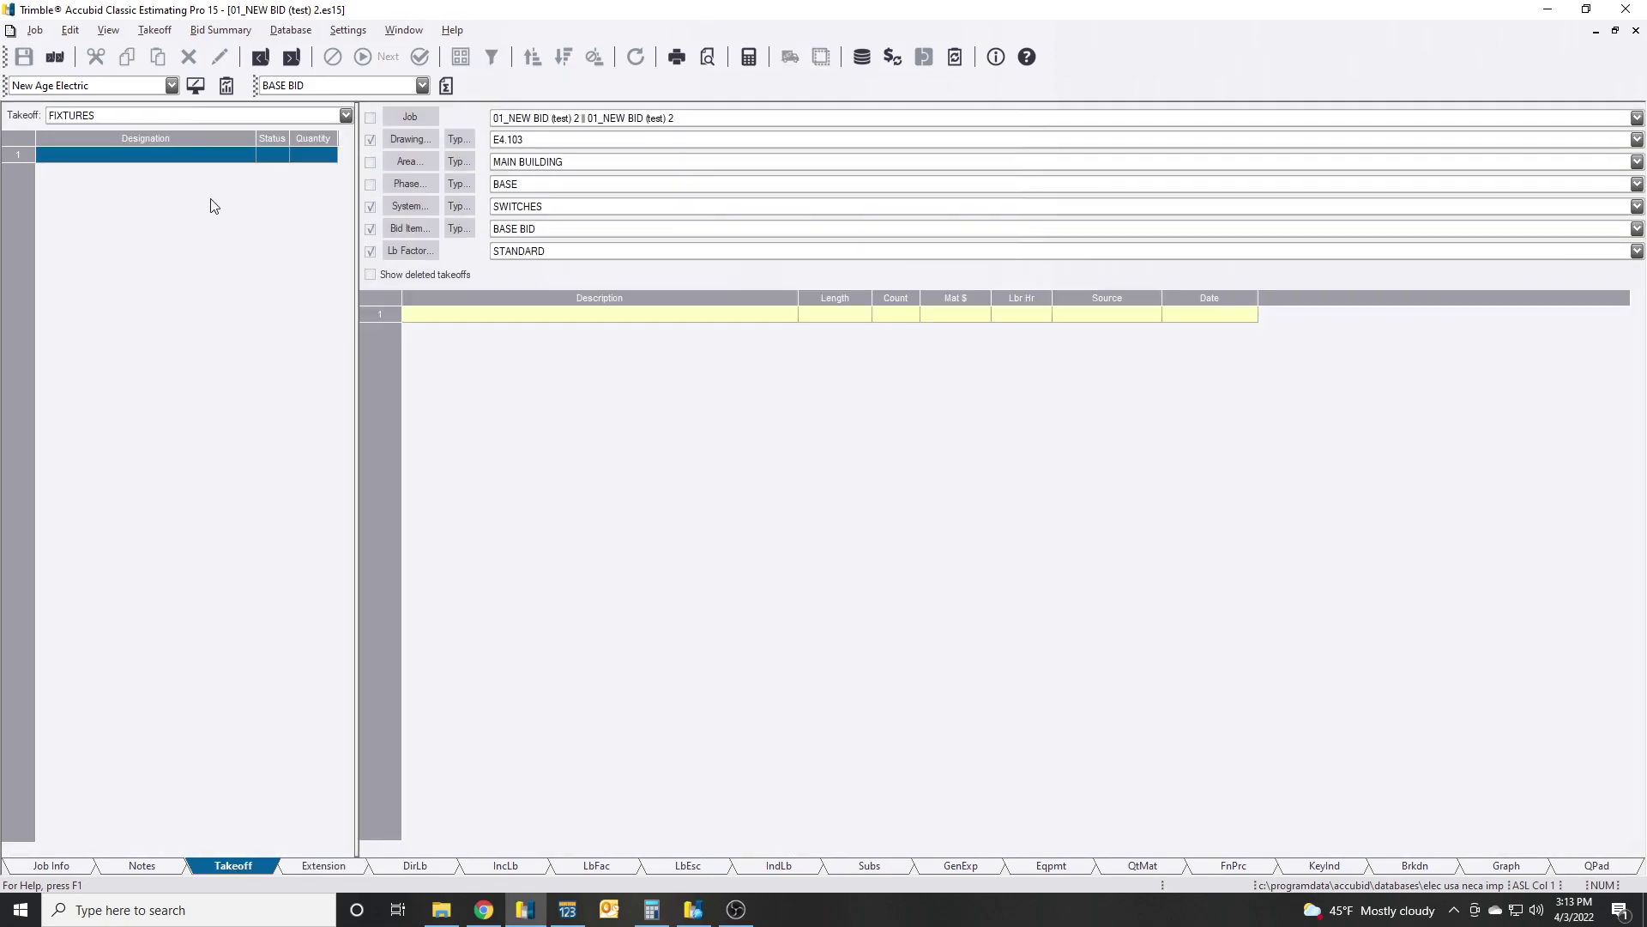
# Create designation F1 as a Fluorescent > Recessed 2' x 4' DROP-IN T-BAR fixture.
pyautogui.doubleClick(190, 161)
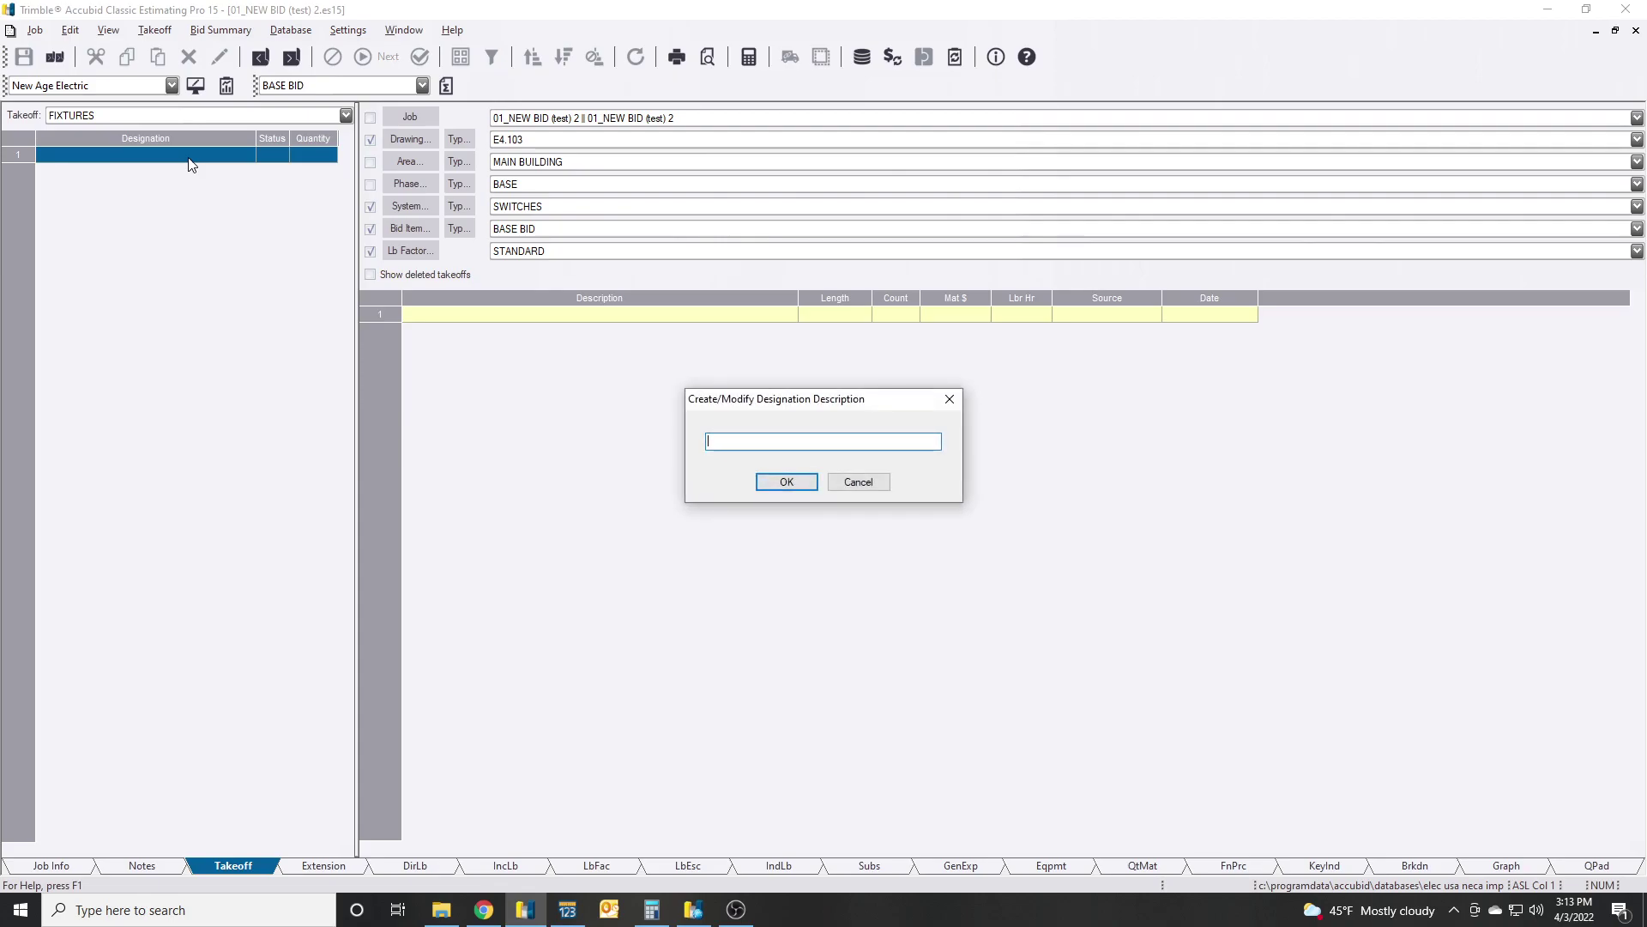
pyautogui.write('F1')
pyautogui.click(787, 483)
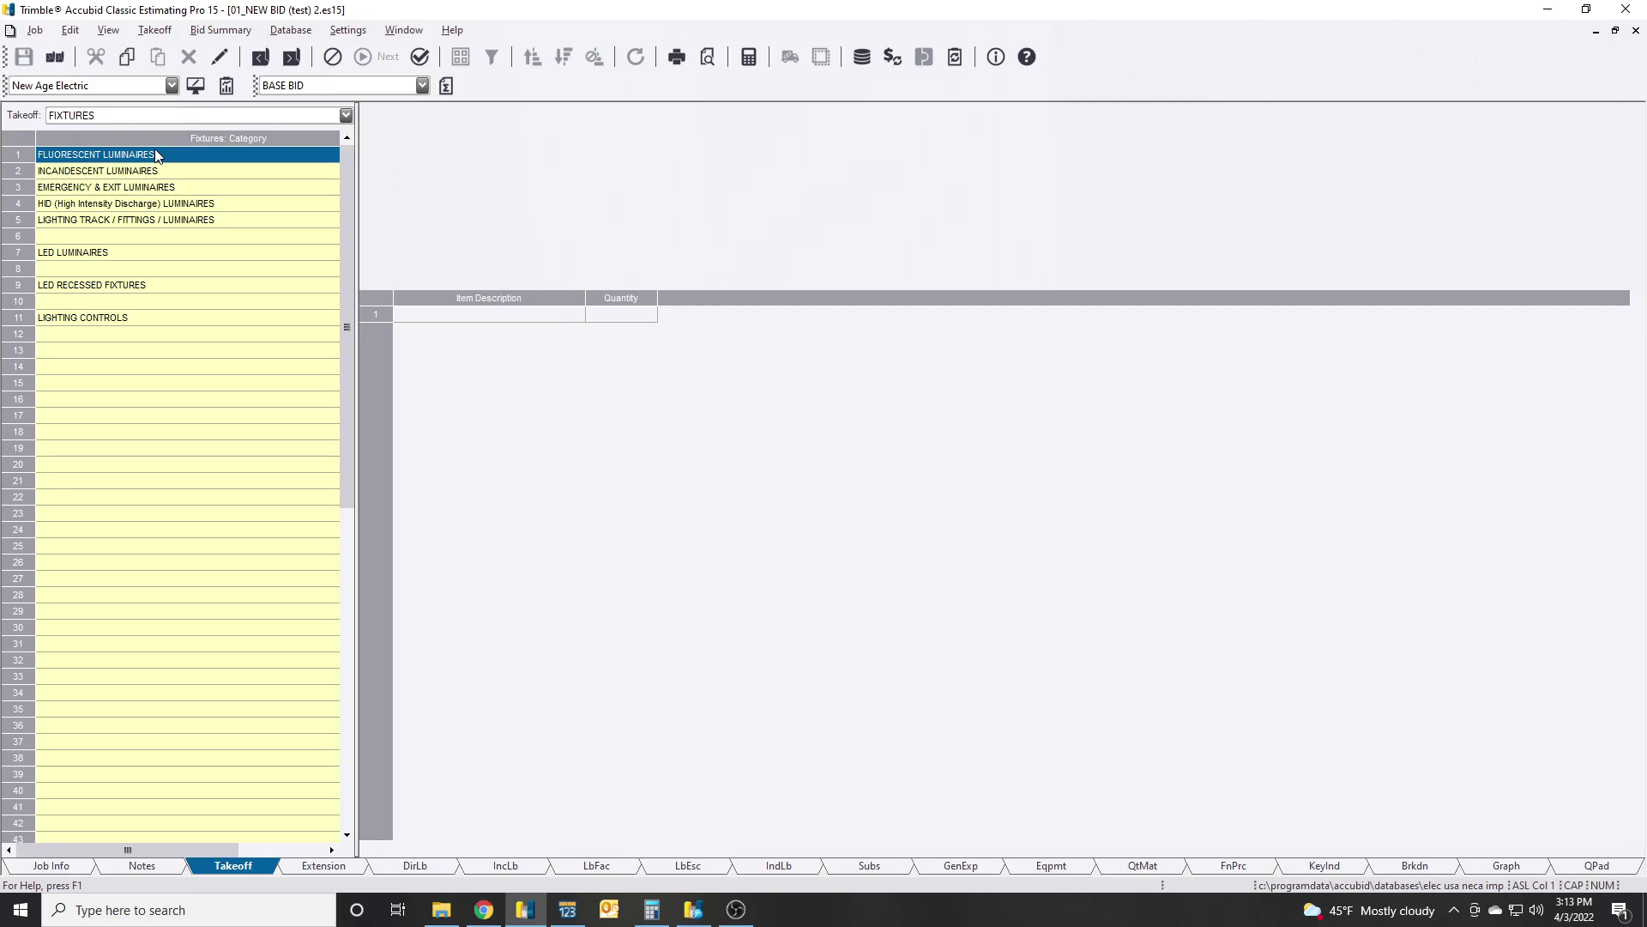
pyautogui.doubleClick(224, 159)
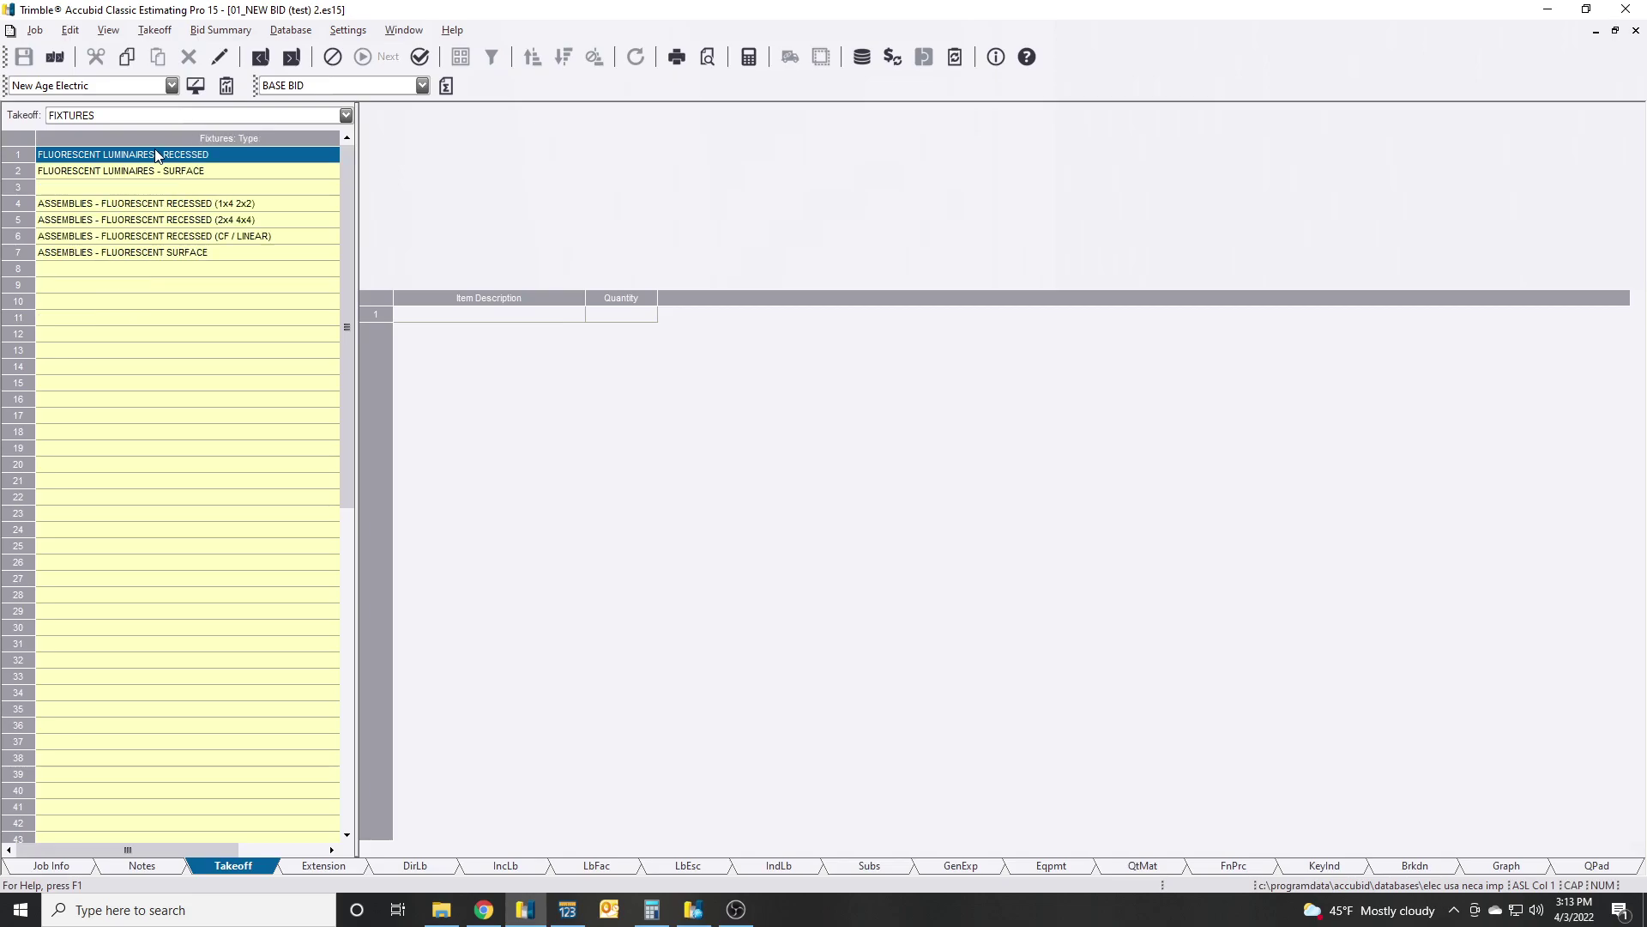
pyautogui.doubleClick(225, 159)
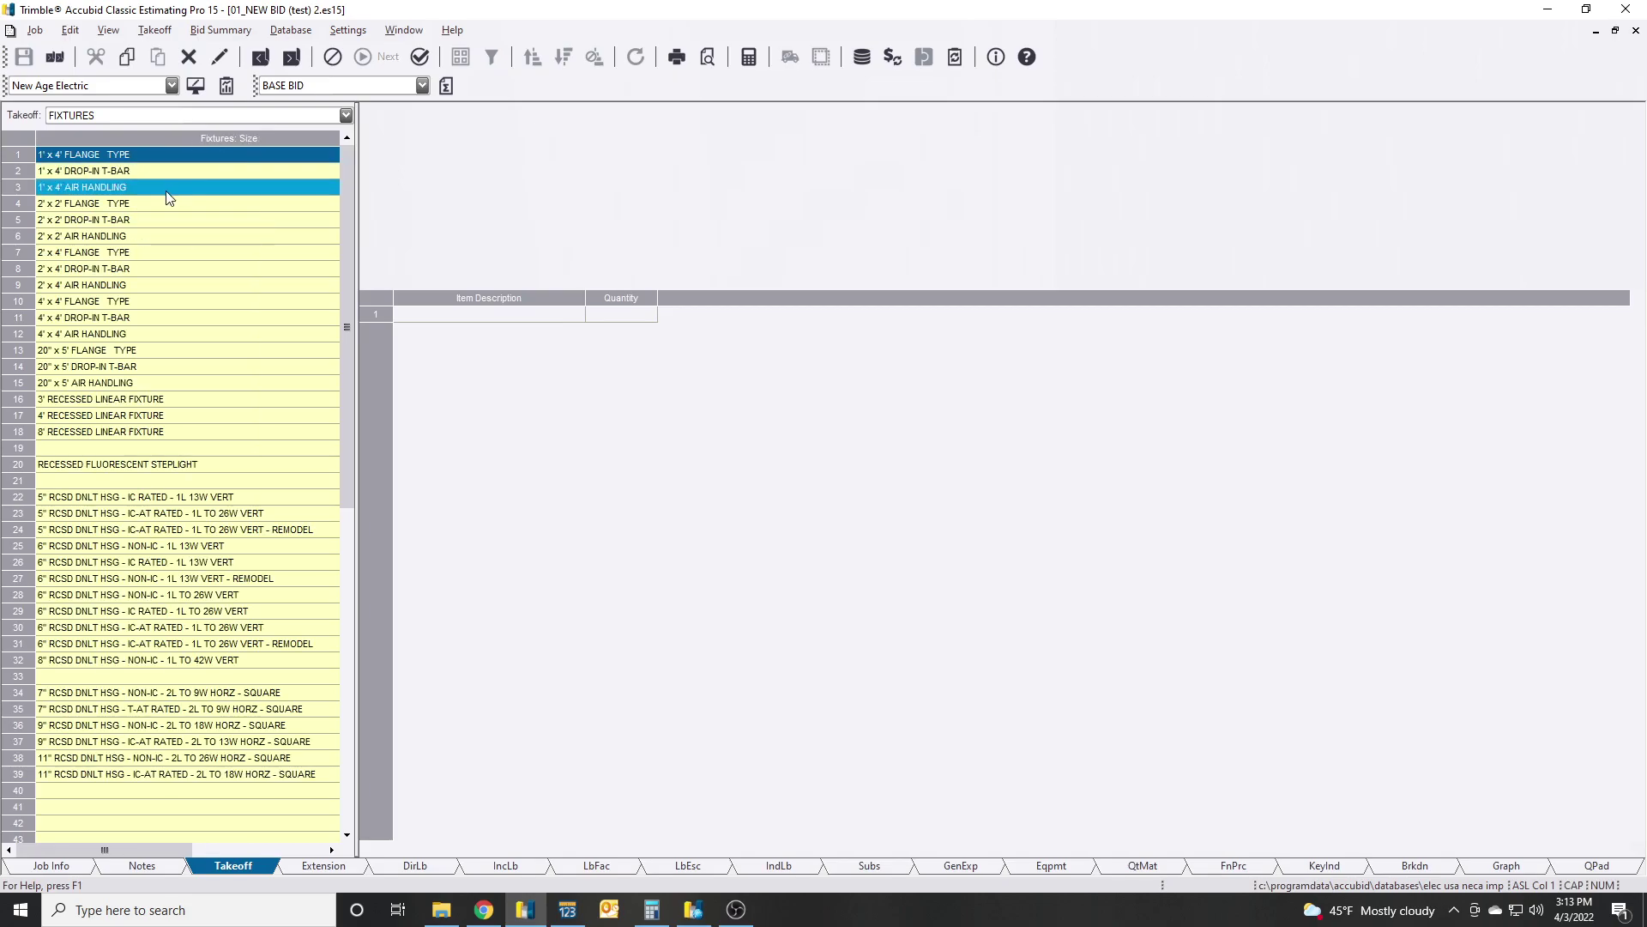
pyautogui.doubleClick(163, 268)
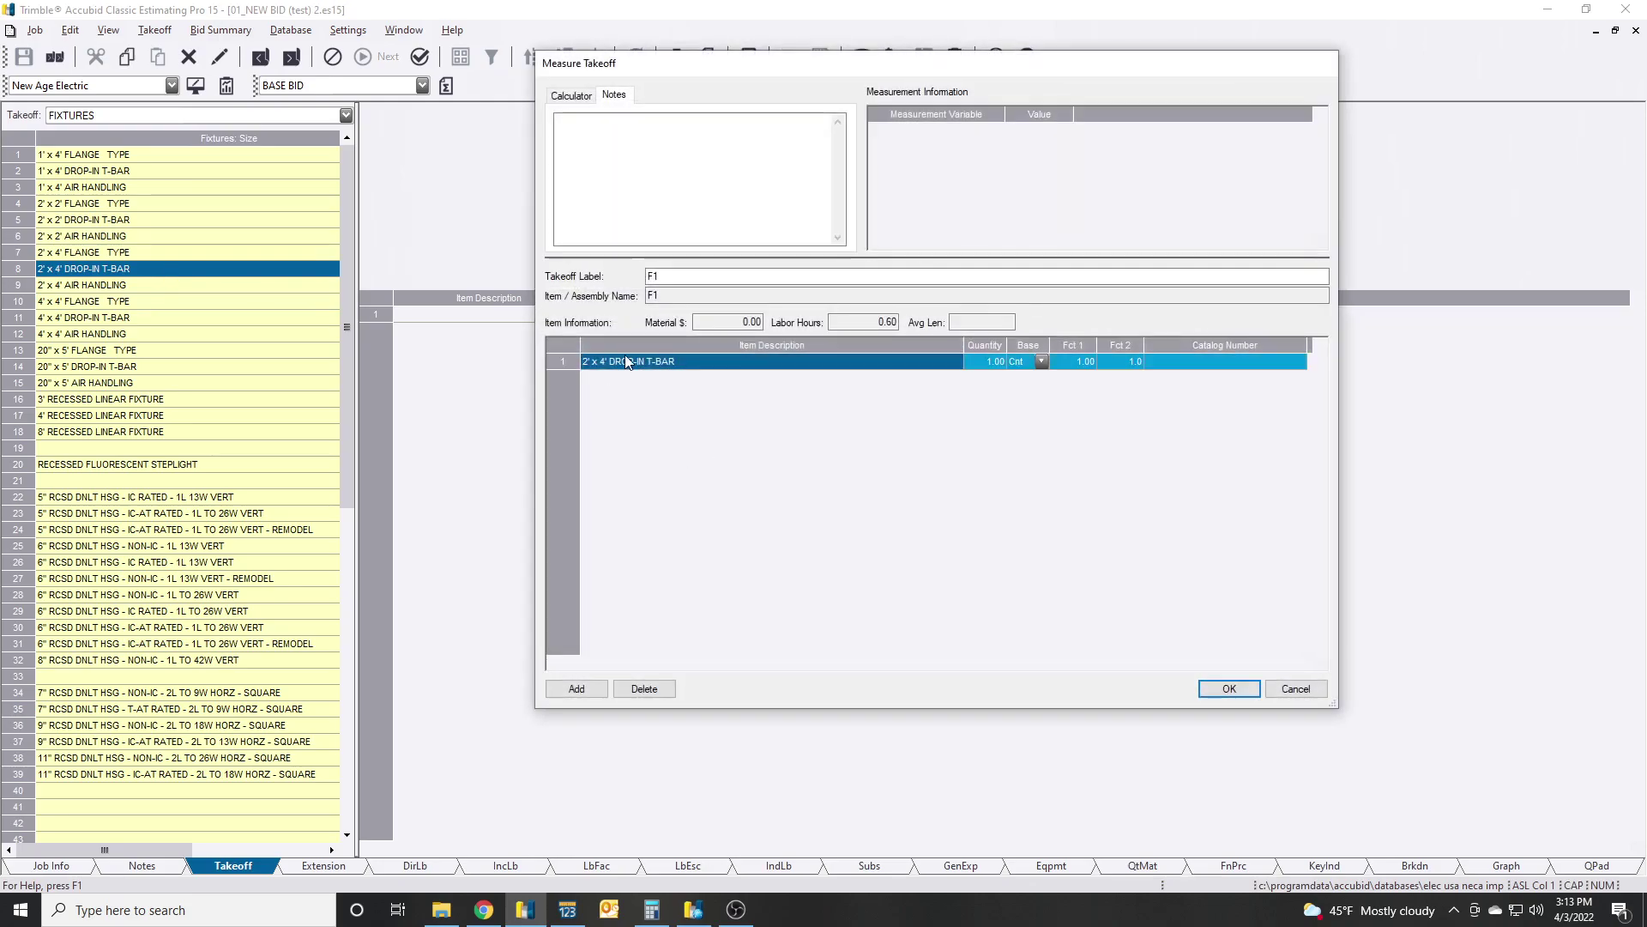
# Add two 24" 3500K 85 CRI 14W T5 lamps per fixture.
pyautogui.click(1231, 688)
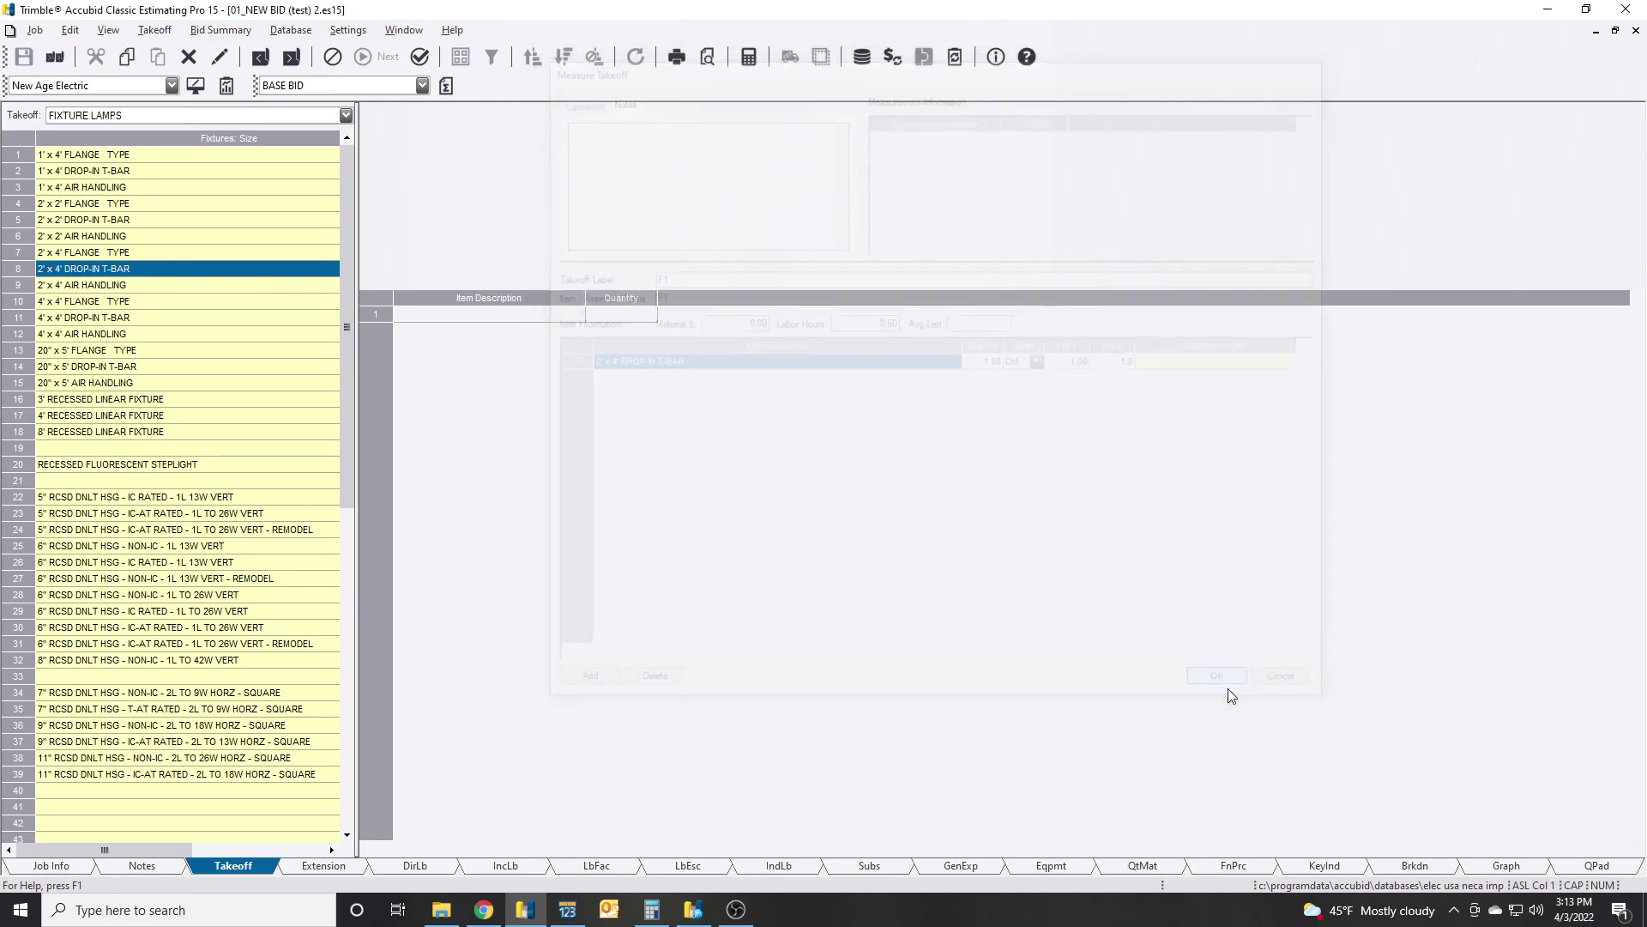
pyautogui.press('Return')
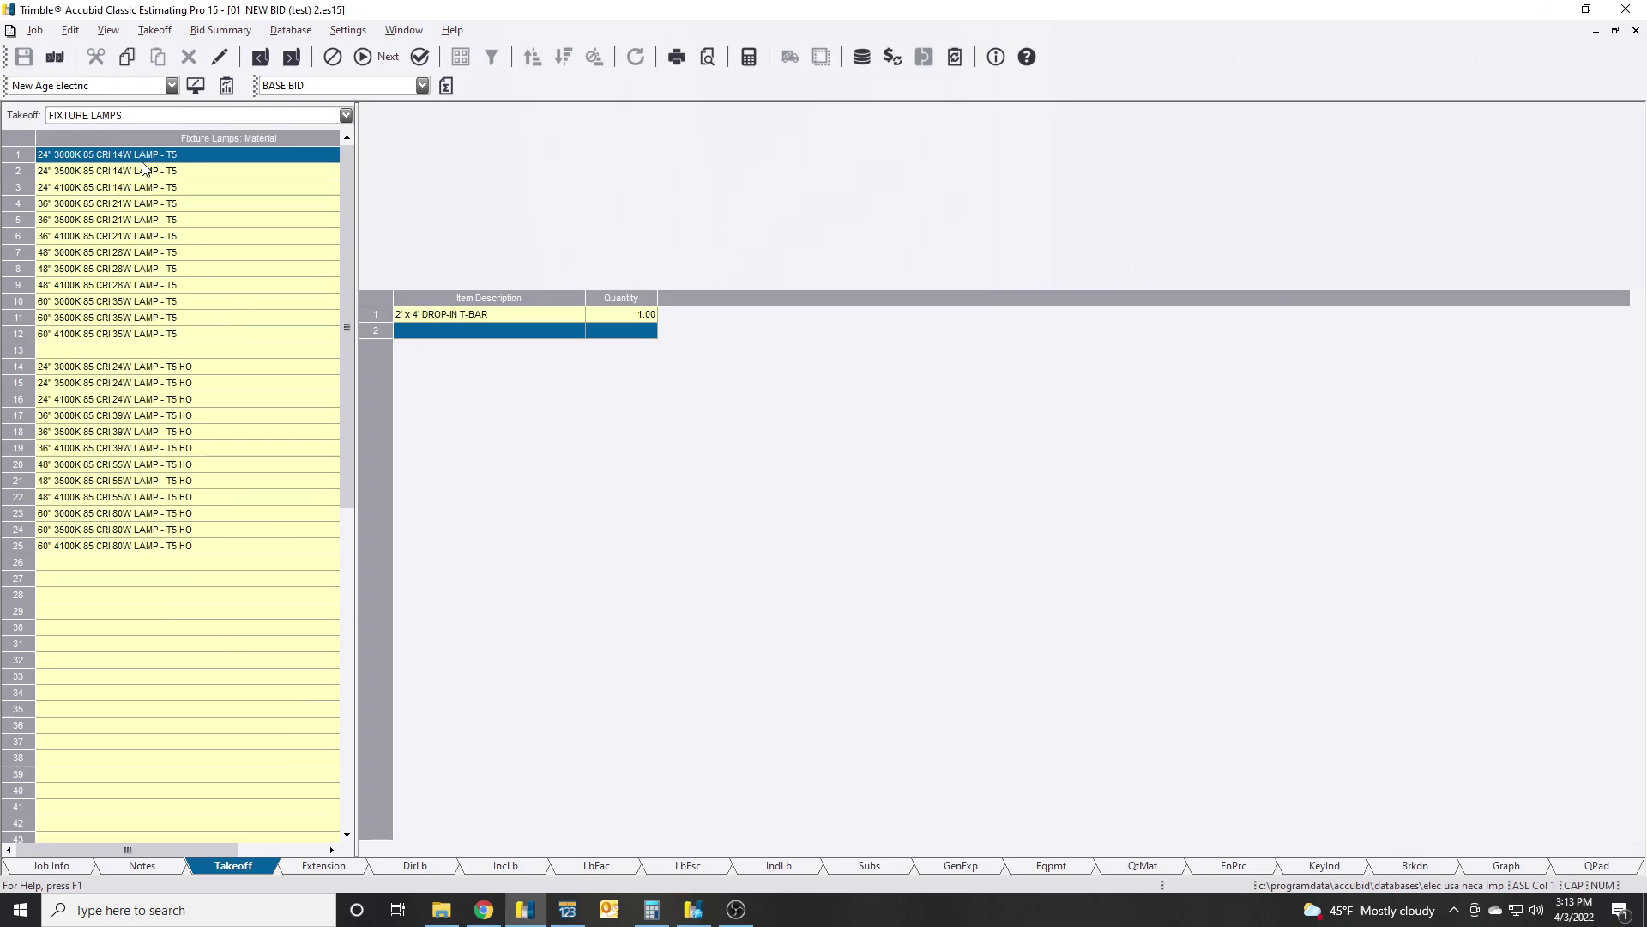
pyautogui.doubleClick(192, 170)
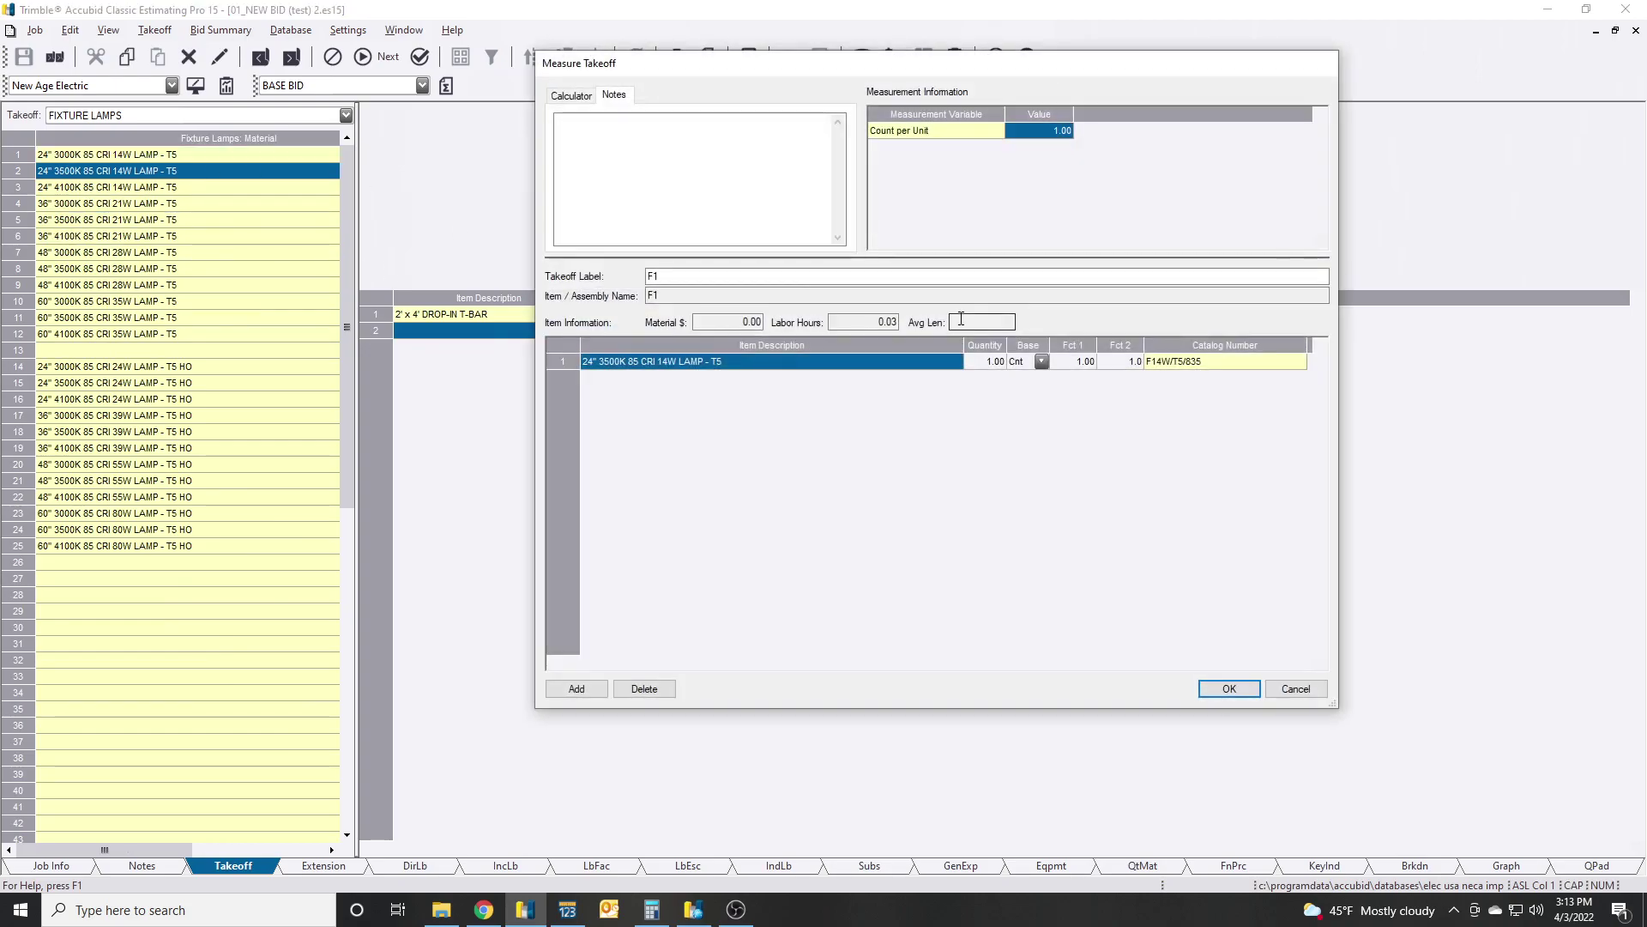
pyautogui.write('2')
pyautogui.press('Return')
pyautogui.click(1235, 691)
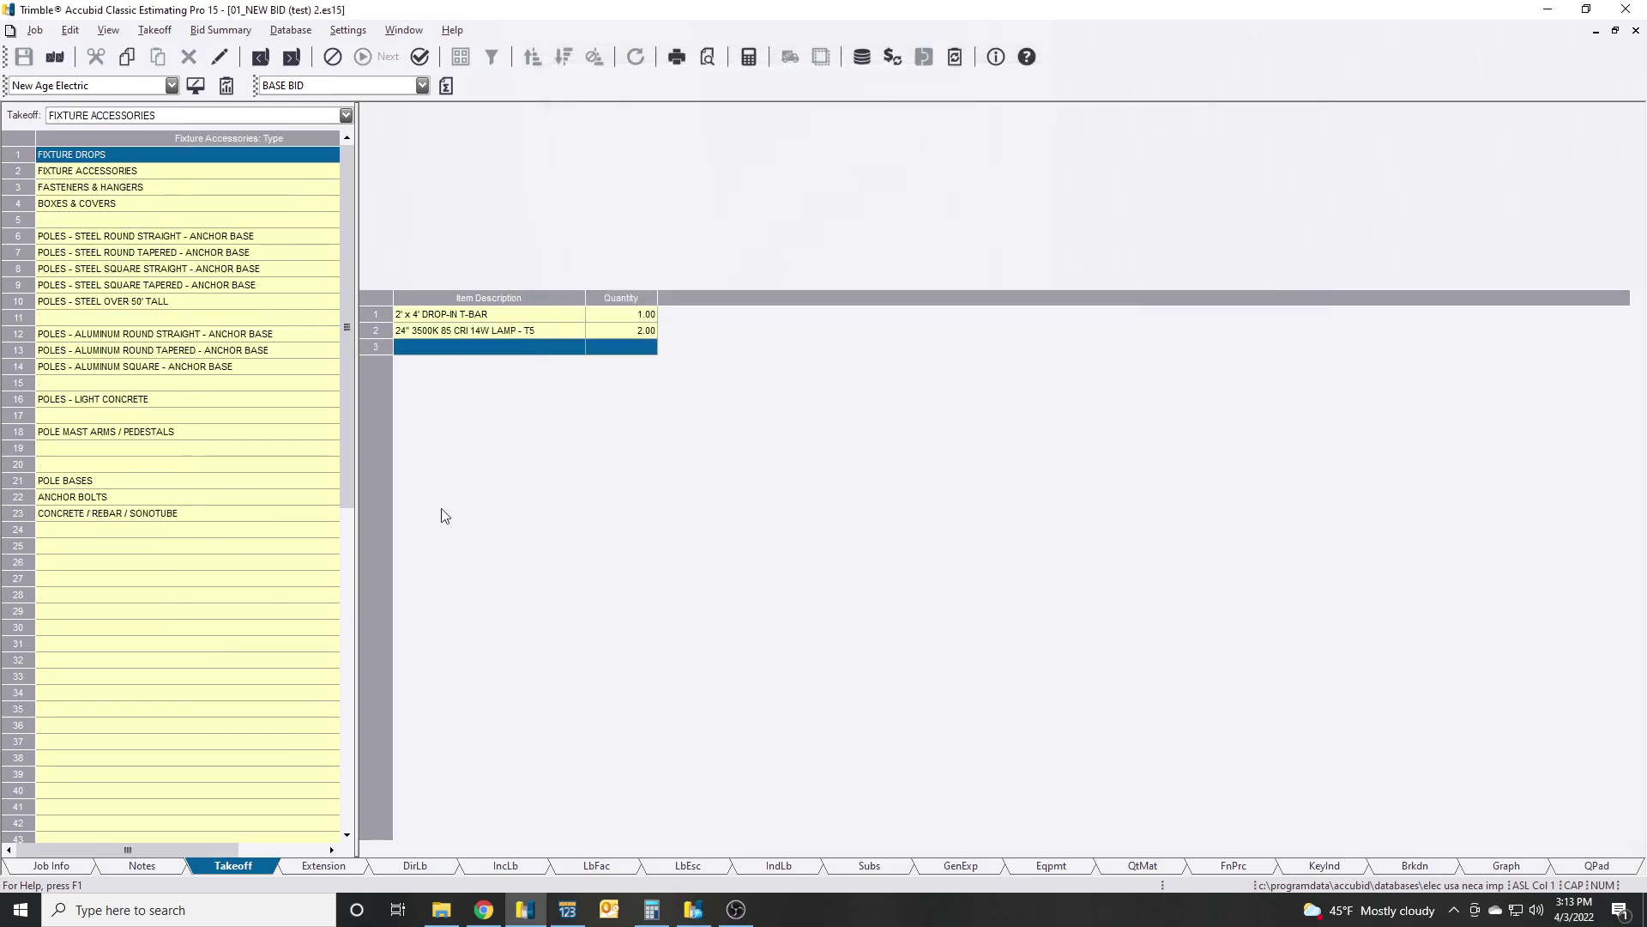
# Add the 4" x 1 1/2" OCT BOX 1/2" KO assembly from BOXES & COVERS and finish the F1 takeoff.
pyautogui.press('Down')
pyautogui.press('Down')
pyautogui.press('Down')
pyautogui.press('Return')
pyautogui.doubleClick(161, 159)
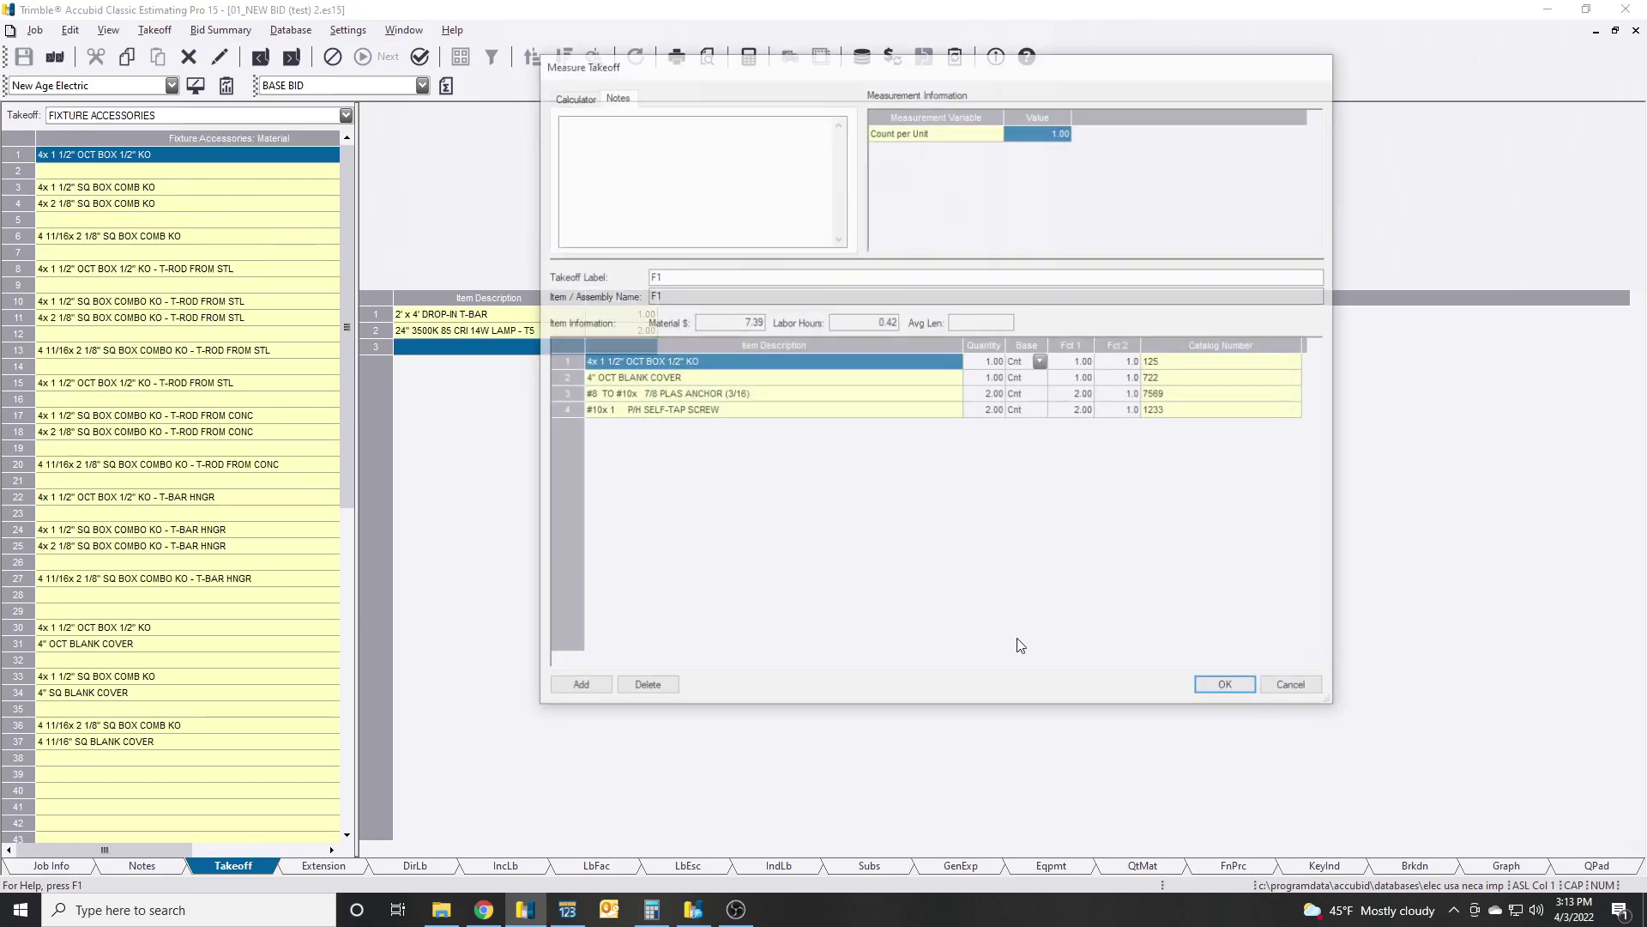
pyautogui.click(1231, 692)
pyautogui.rightClick(526, 485)
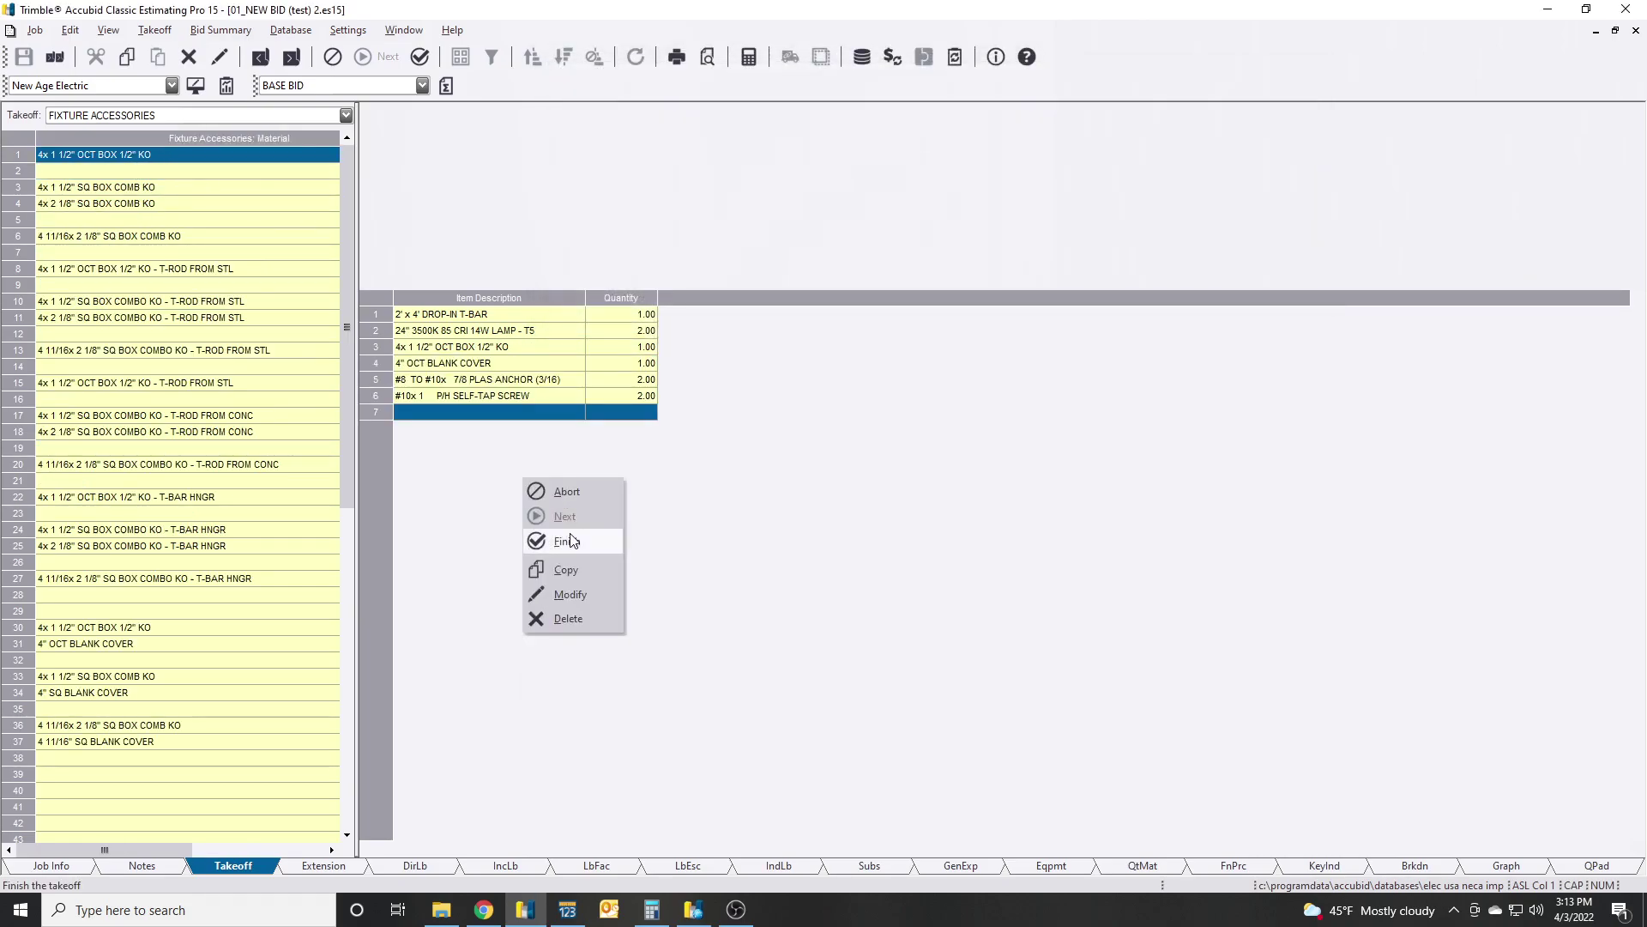
pyautogui.click(573, 542)
pyautogui.doubleClick(113, 155)
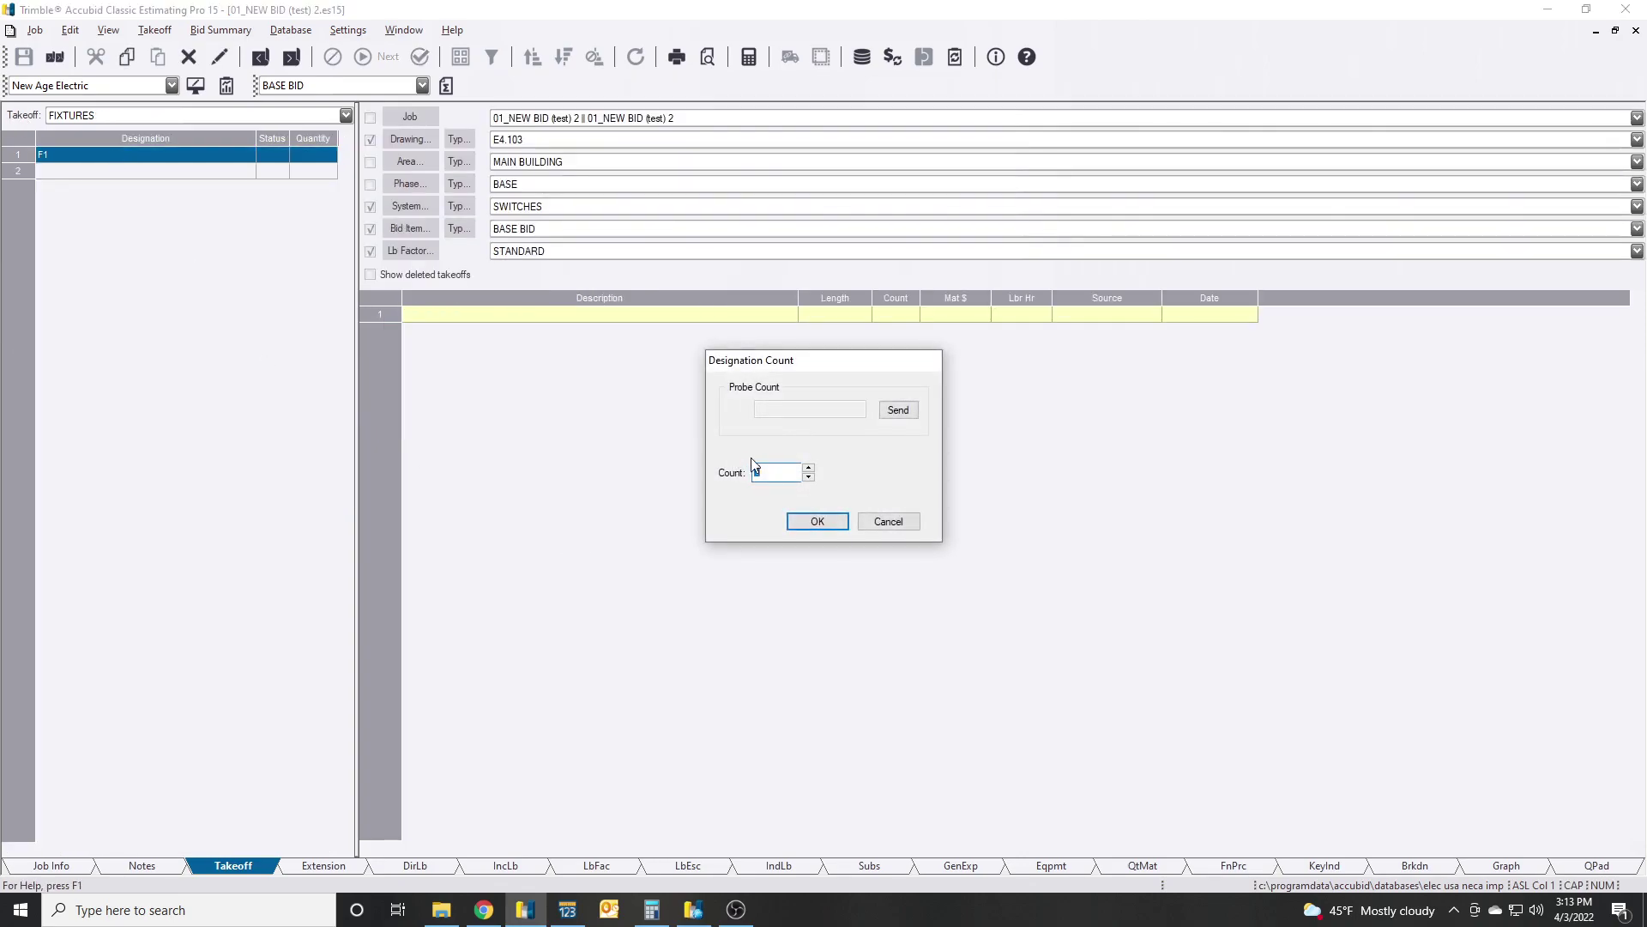
pyautogui.write('10')
pyautogui.press('Return')
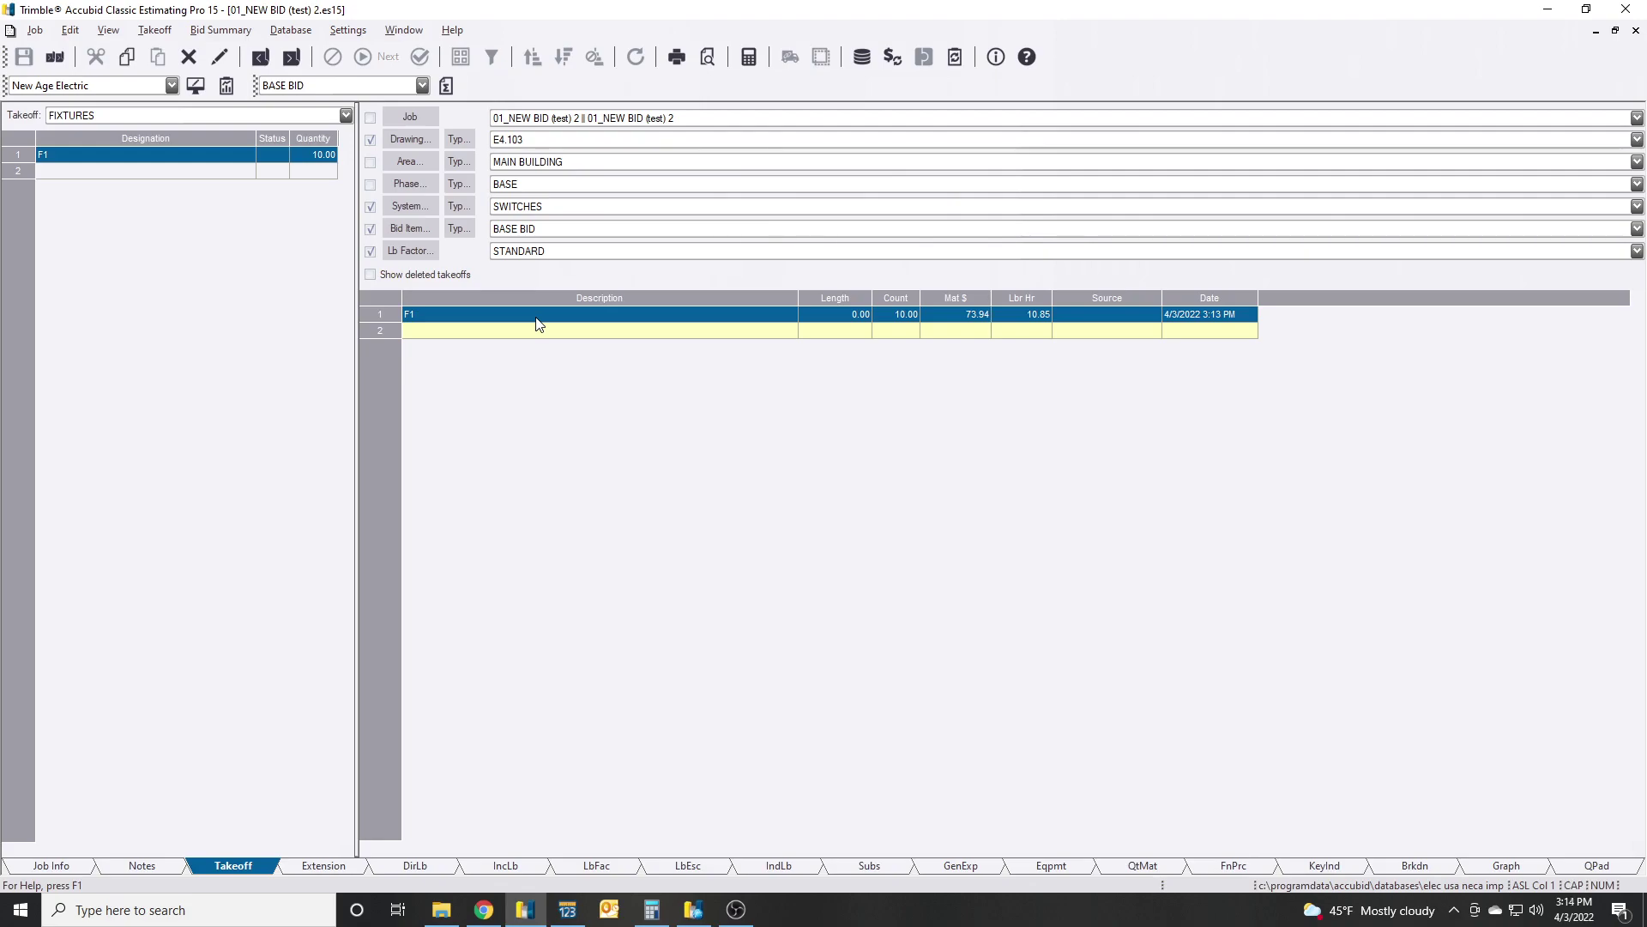
# Open F1's item breakdown and review the 4" OCT BLANK COVER item details.
pyautogui.click(525, 328)
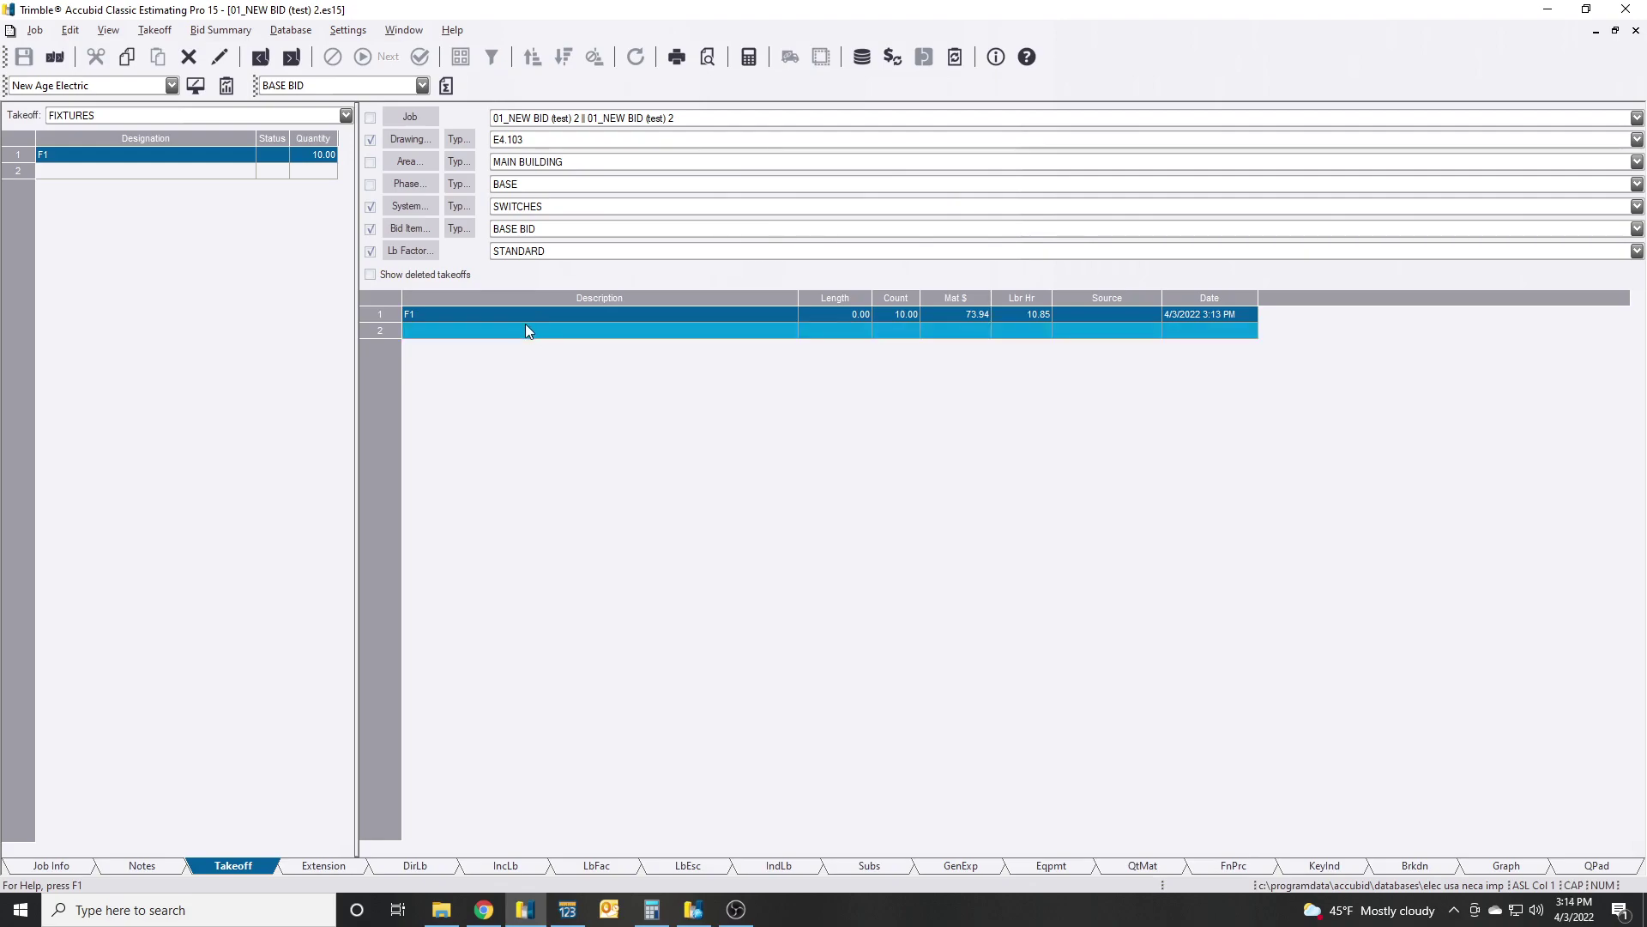
pyautogui.rightClick(206, 157)
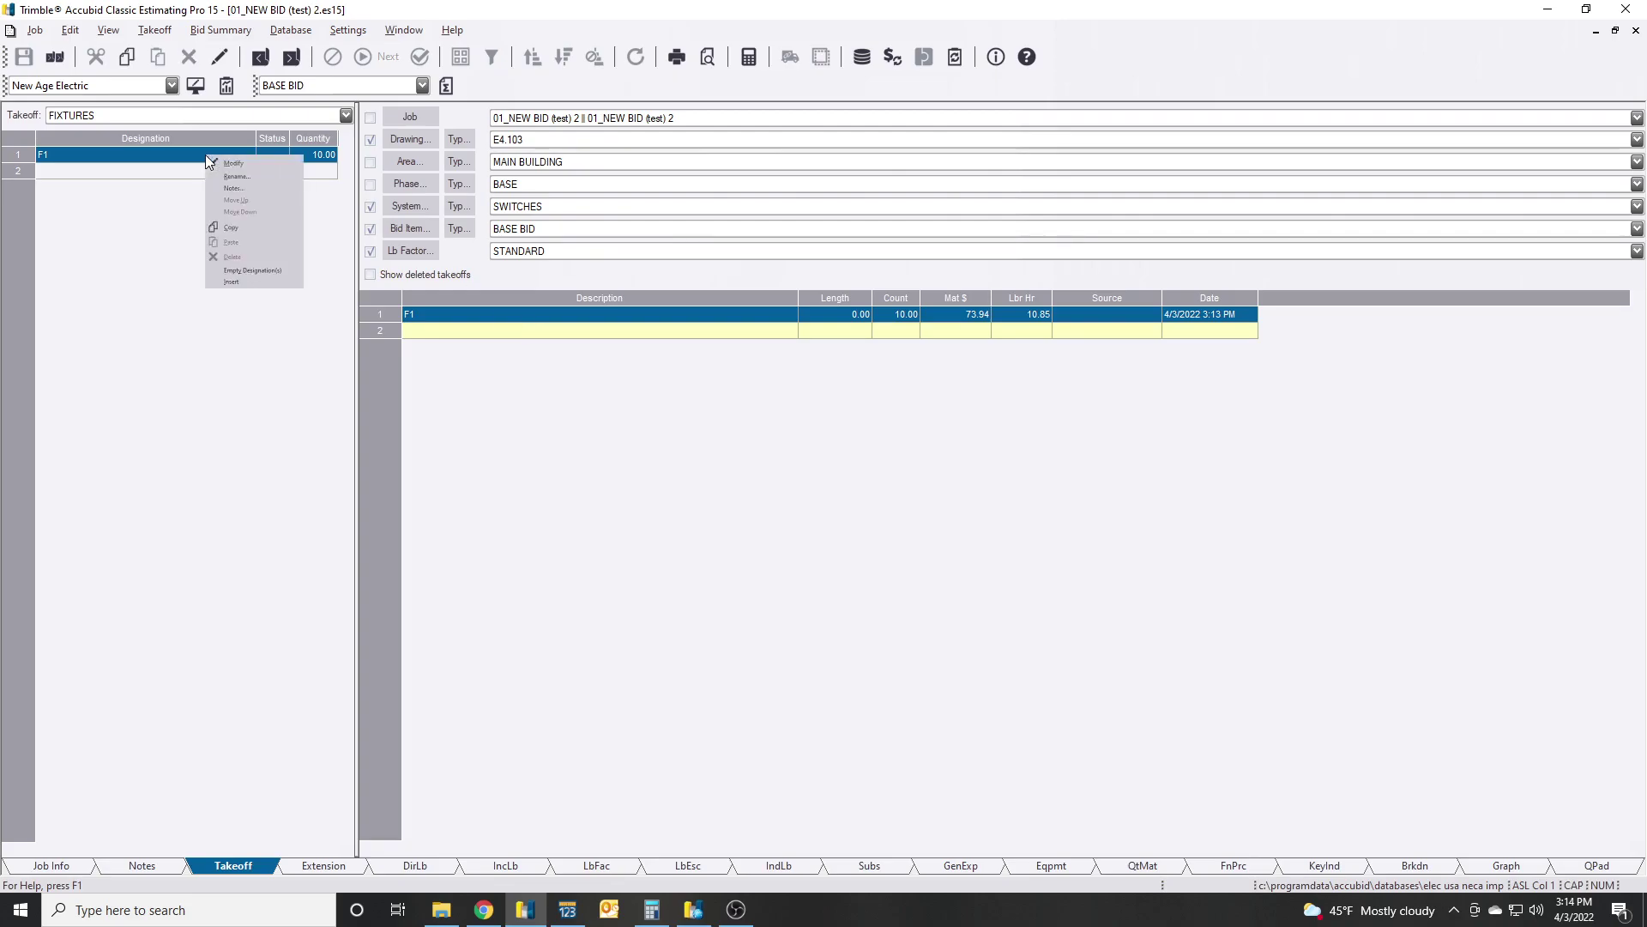
pyautogui.click(230, 165)
pyautogui.doubleClick(502, 363)
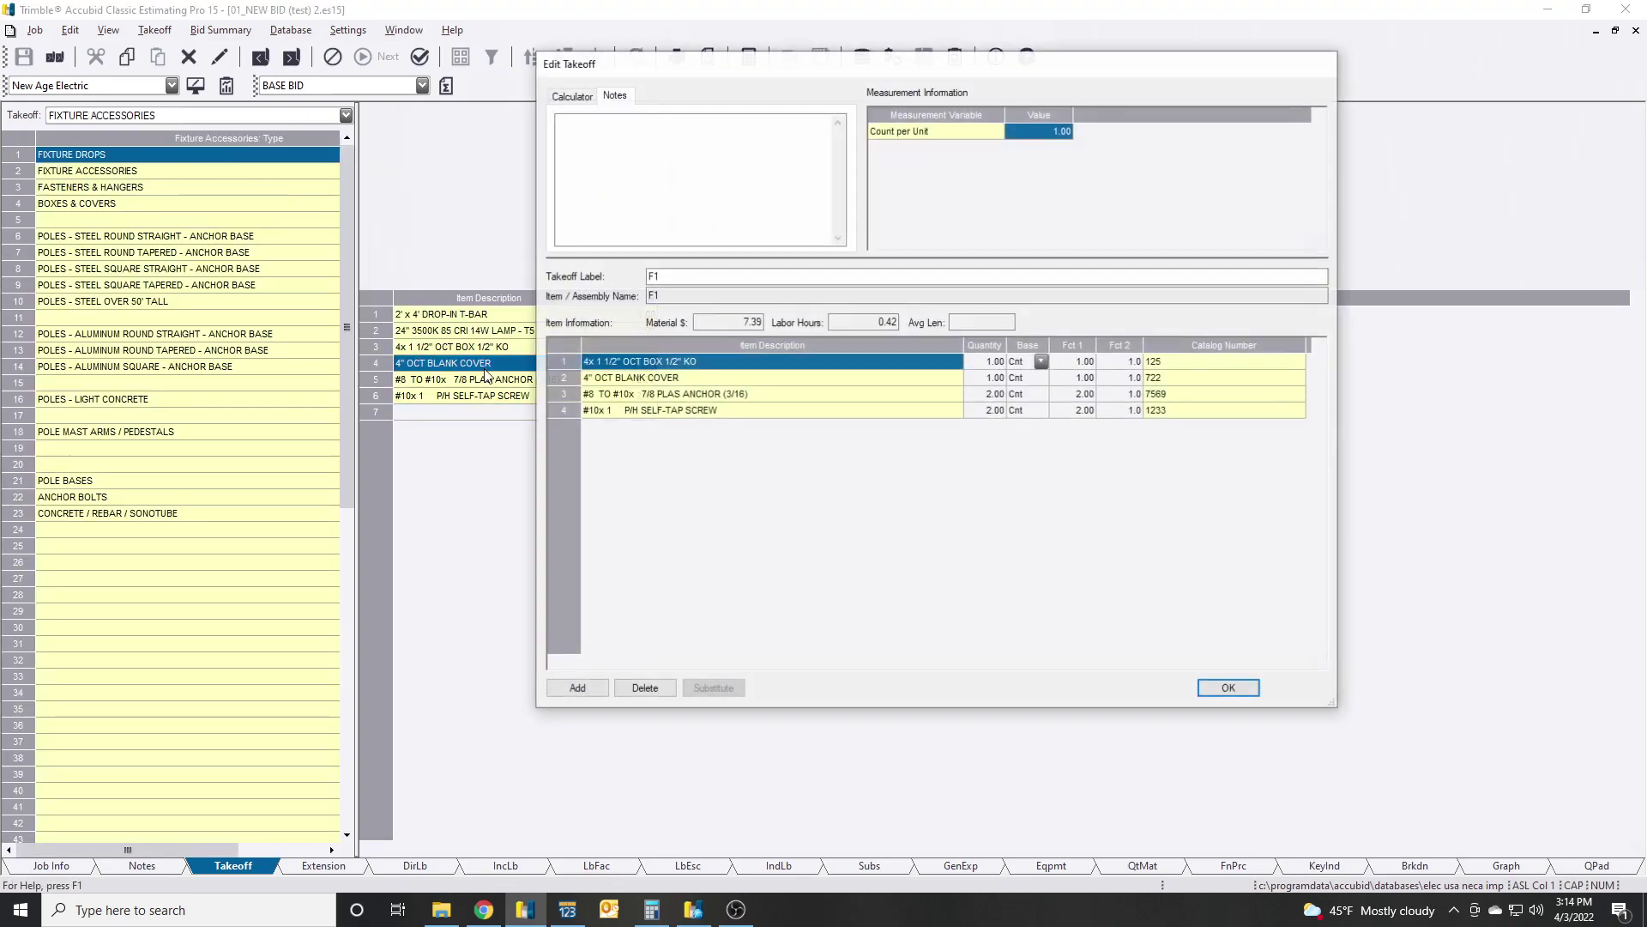
pyautogui.click(1229, 688)
# Check the first item's options and review the 24" lamp item details.
pyautogui.click(544, 326)
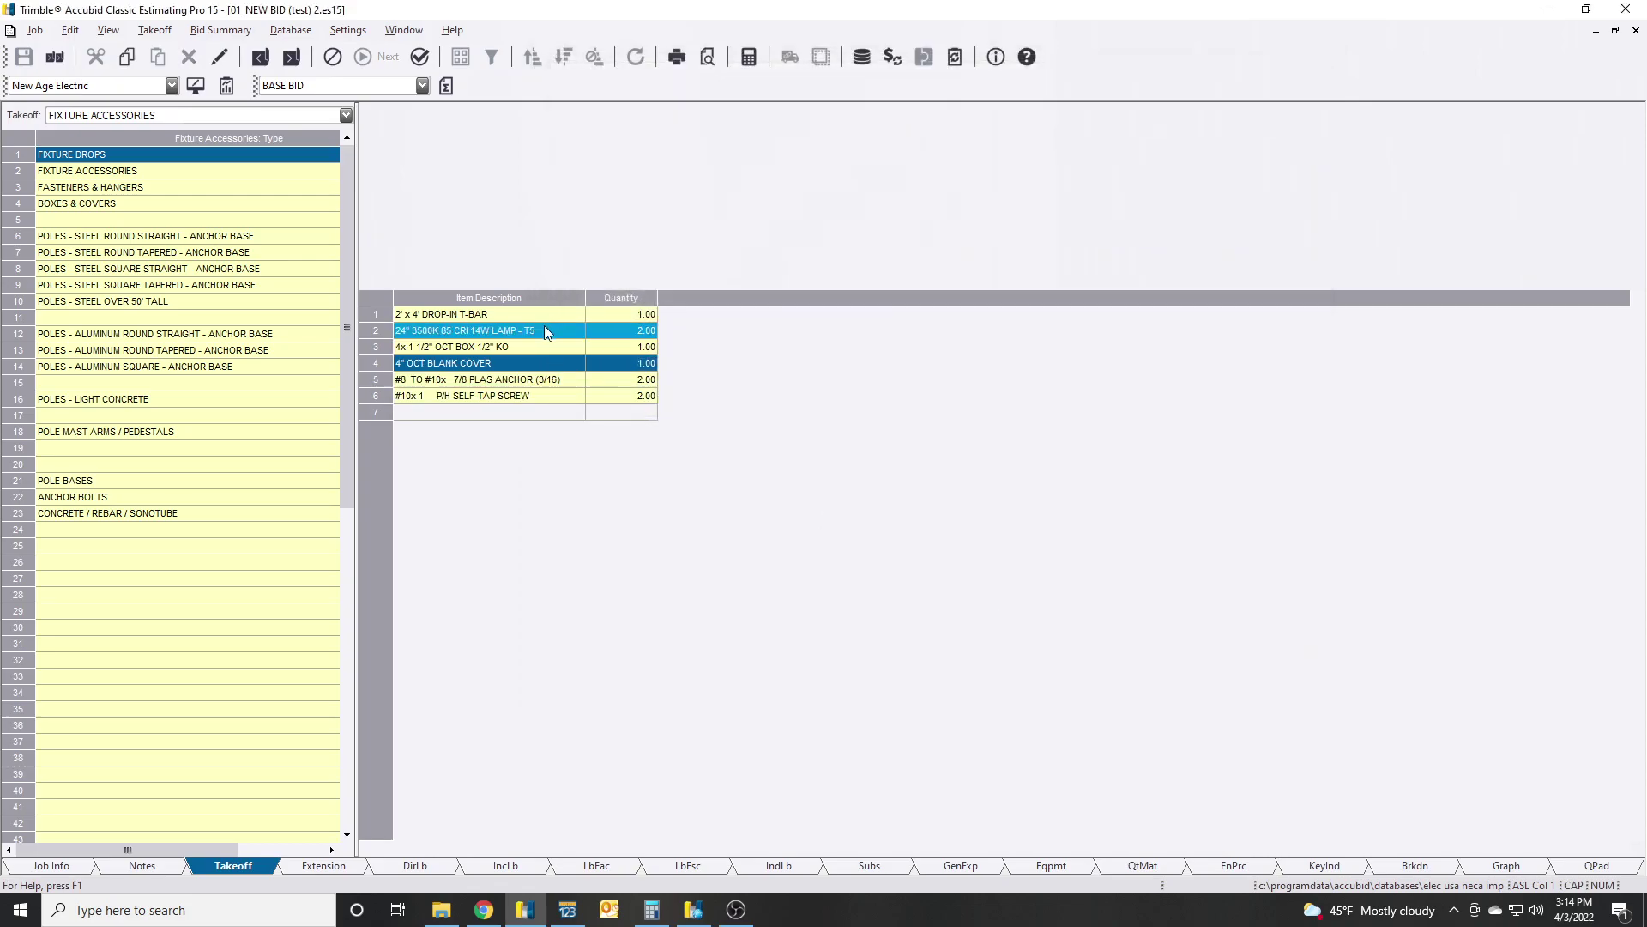
pyautogui.rightClick(533, 316)
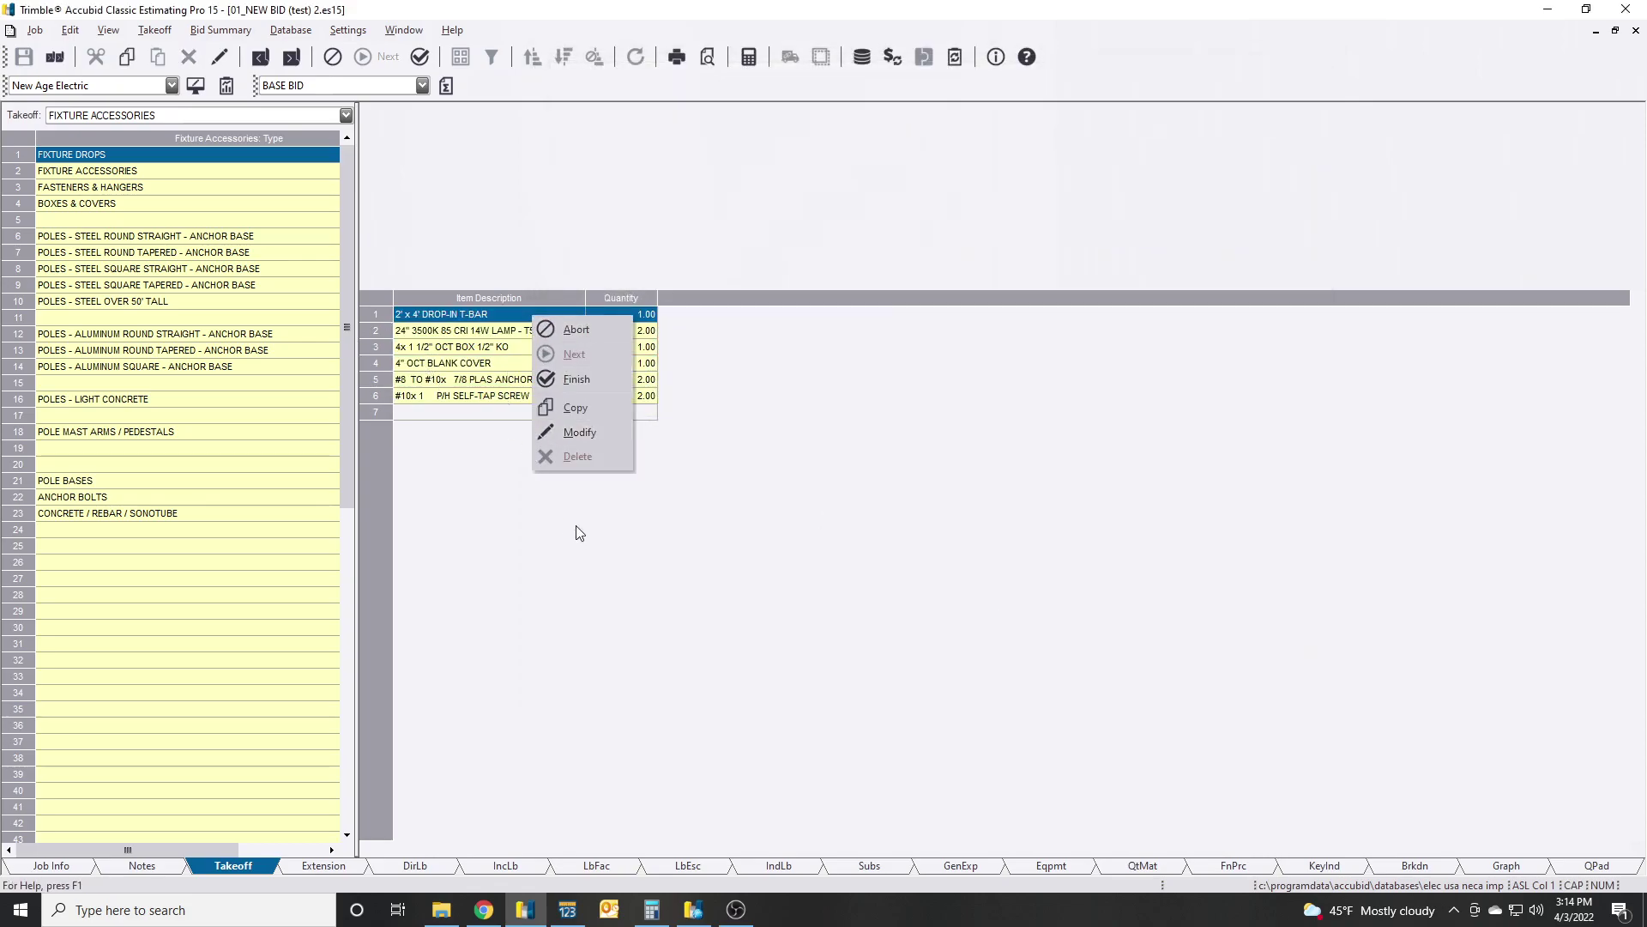
pyautogui.click(455, 337)
pyautogui.doubleClick(455, 334)
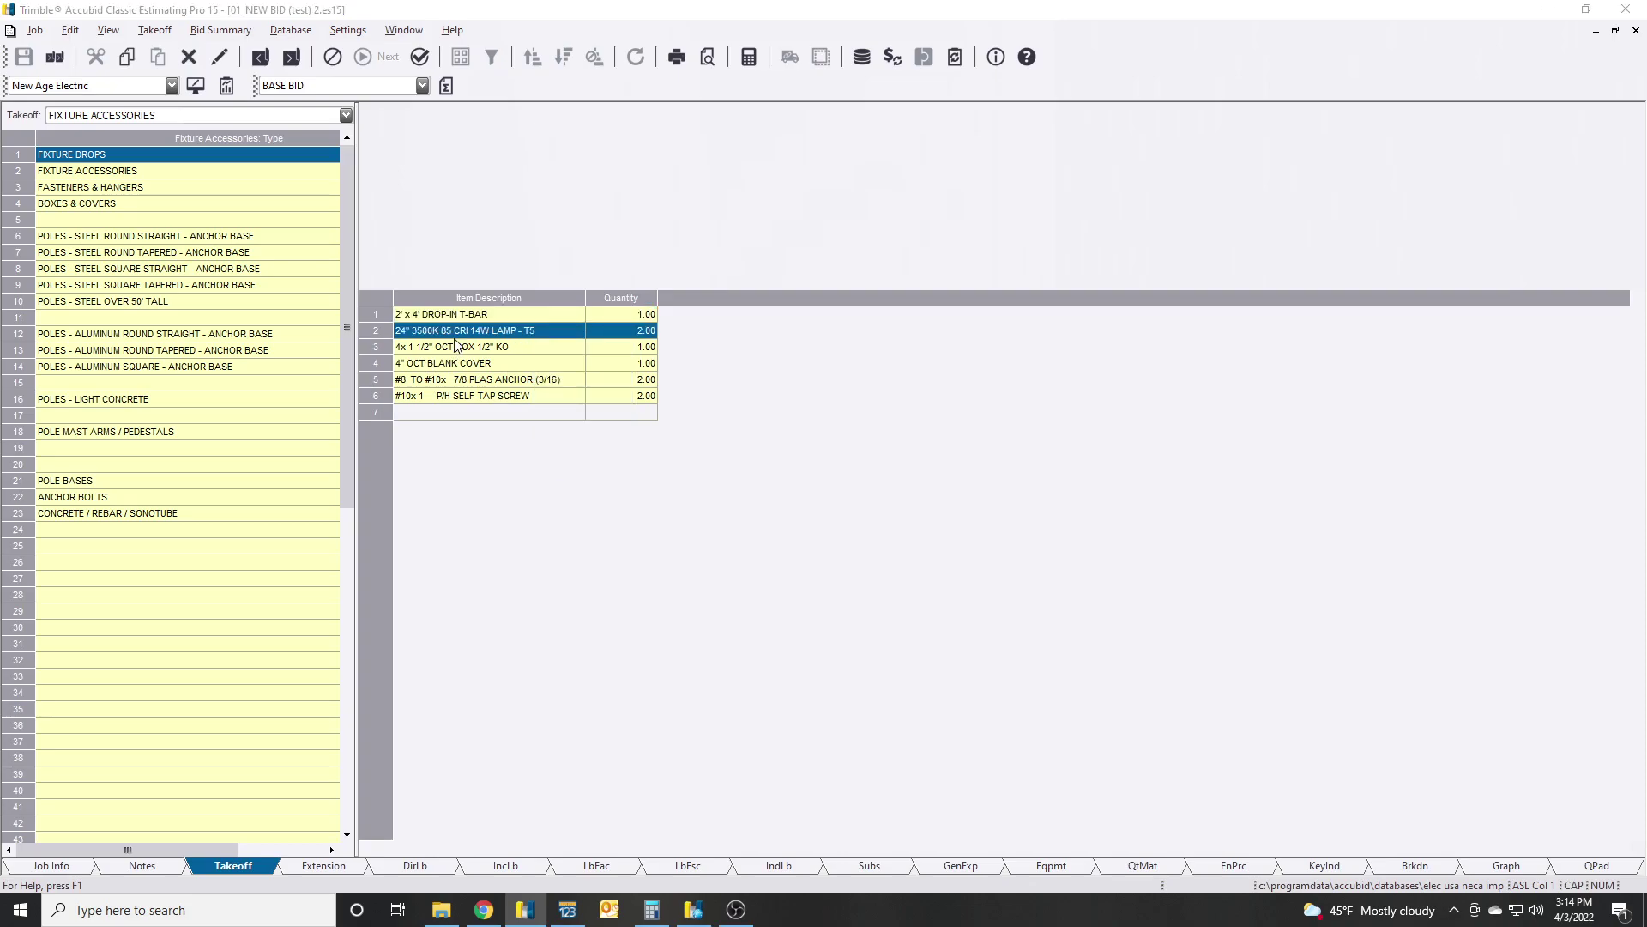
pyautogui.click(1236, 688)
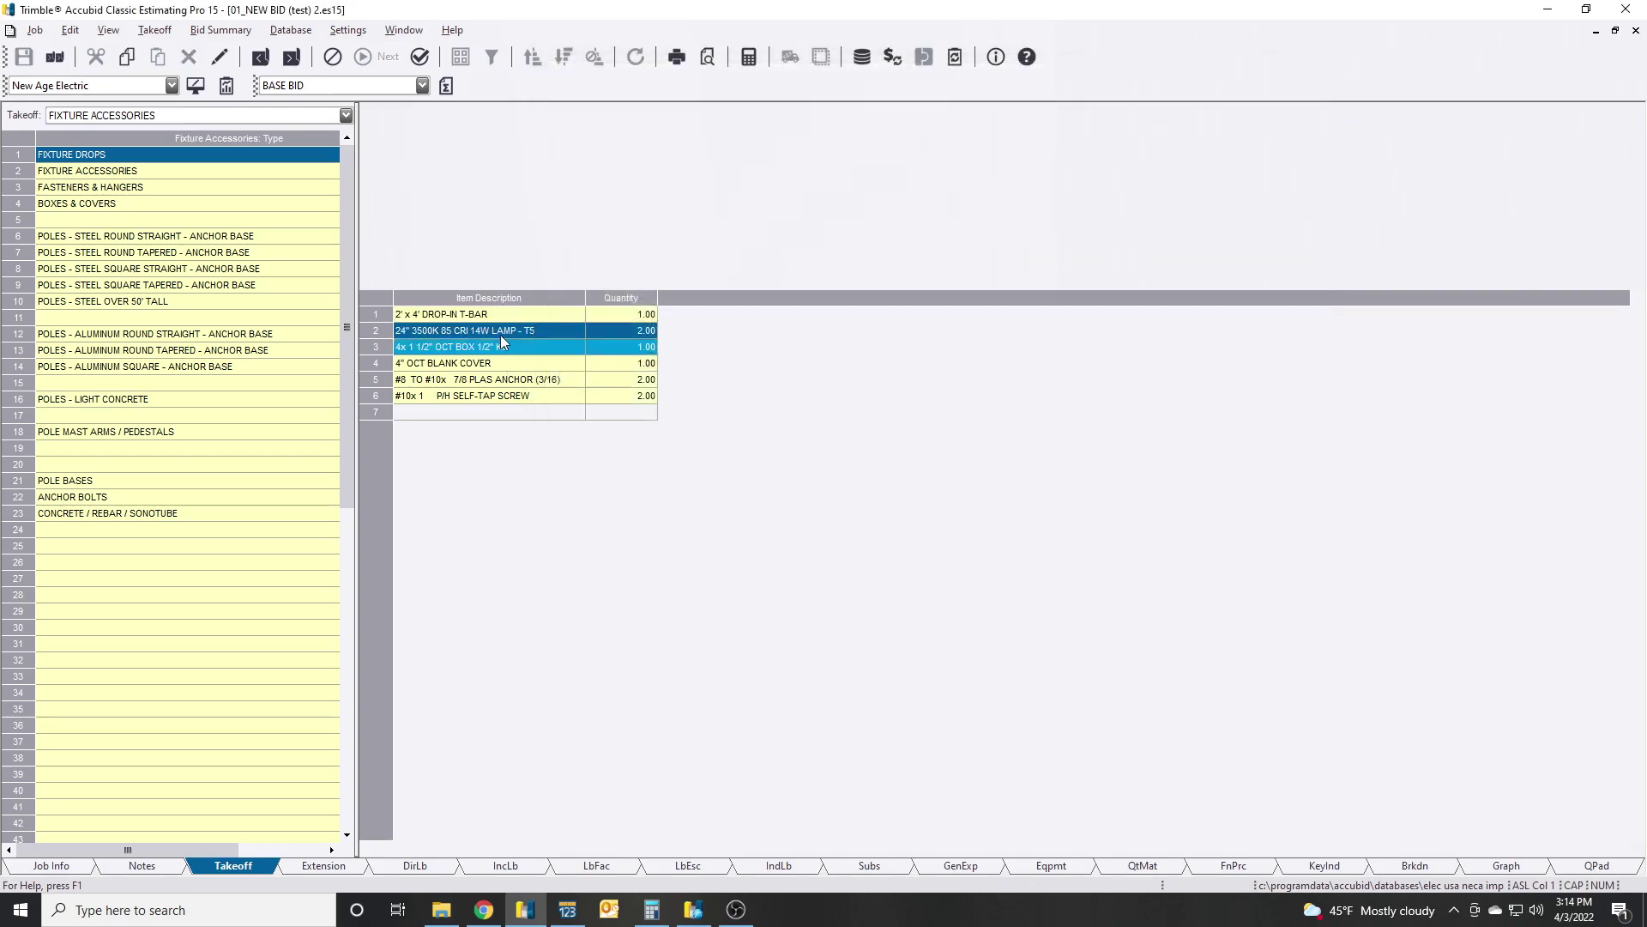
# Open the 2' x 4' DROP-IN T-BAR item and try to delete it.
pyautogui.doubleClick(487, 312)
pyautogui.click(677, 361)
pyautogui.click(657, 692)
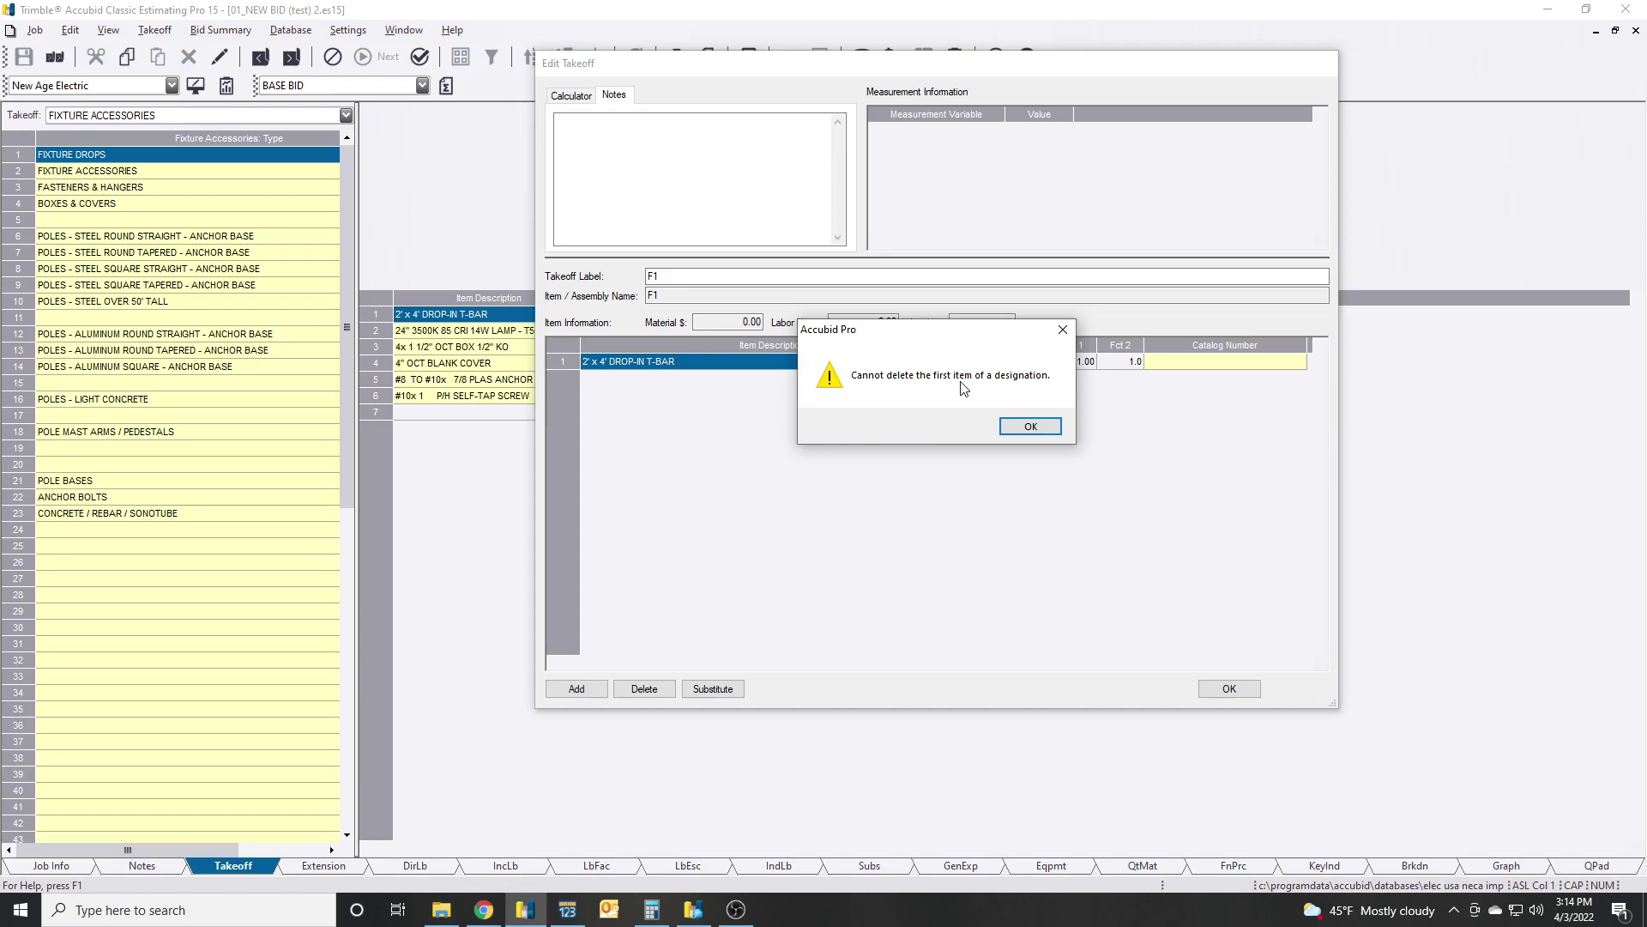
# Substitute the T-bar with the 4' x 4' DROP-IN T-BAR from Lighting > Luminaires - Fluorescent > recessed.
pyautogui.click(1010, 433)
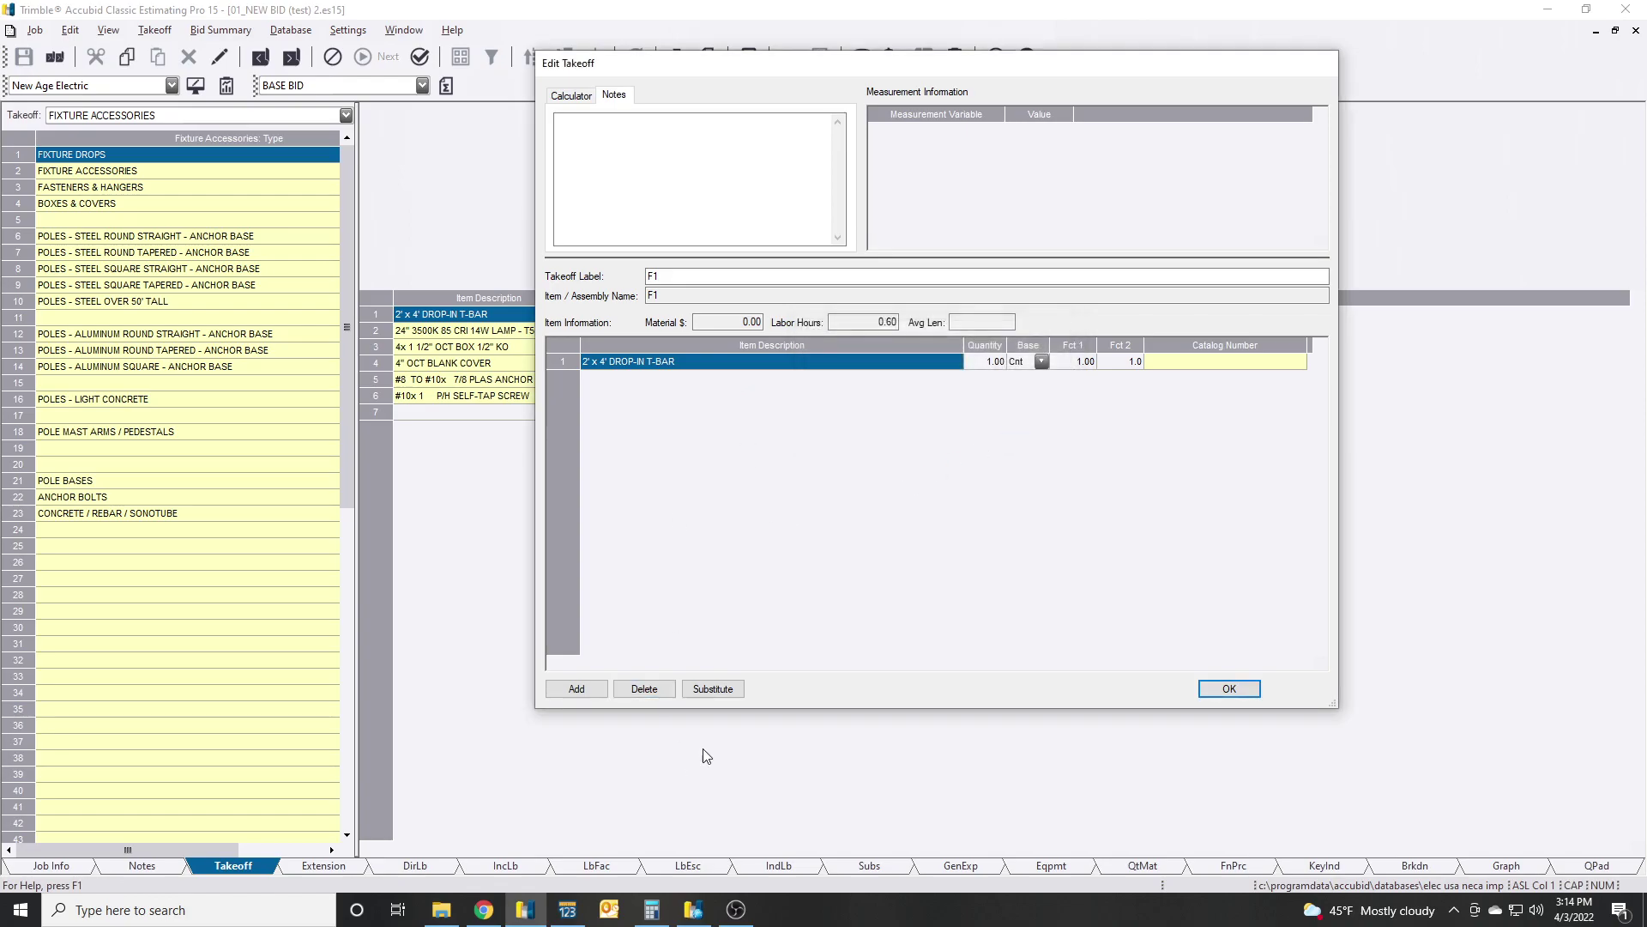
pyautogui.click(725, 690)
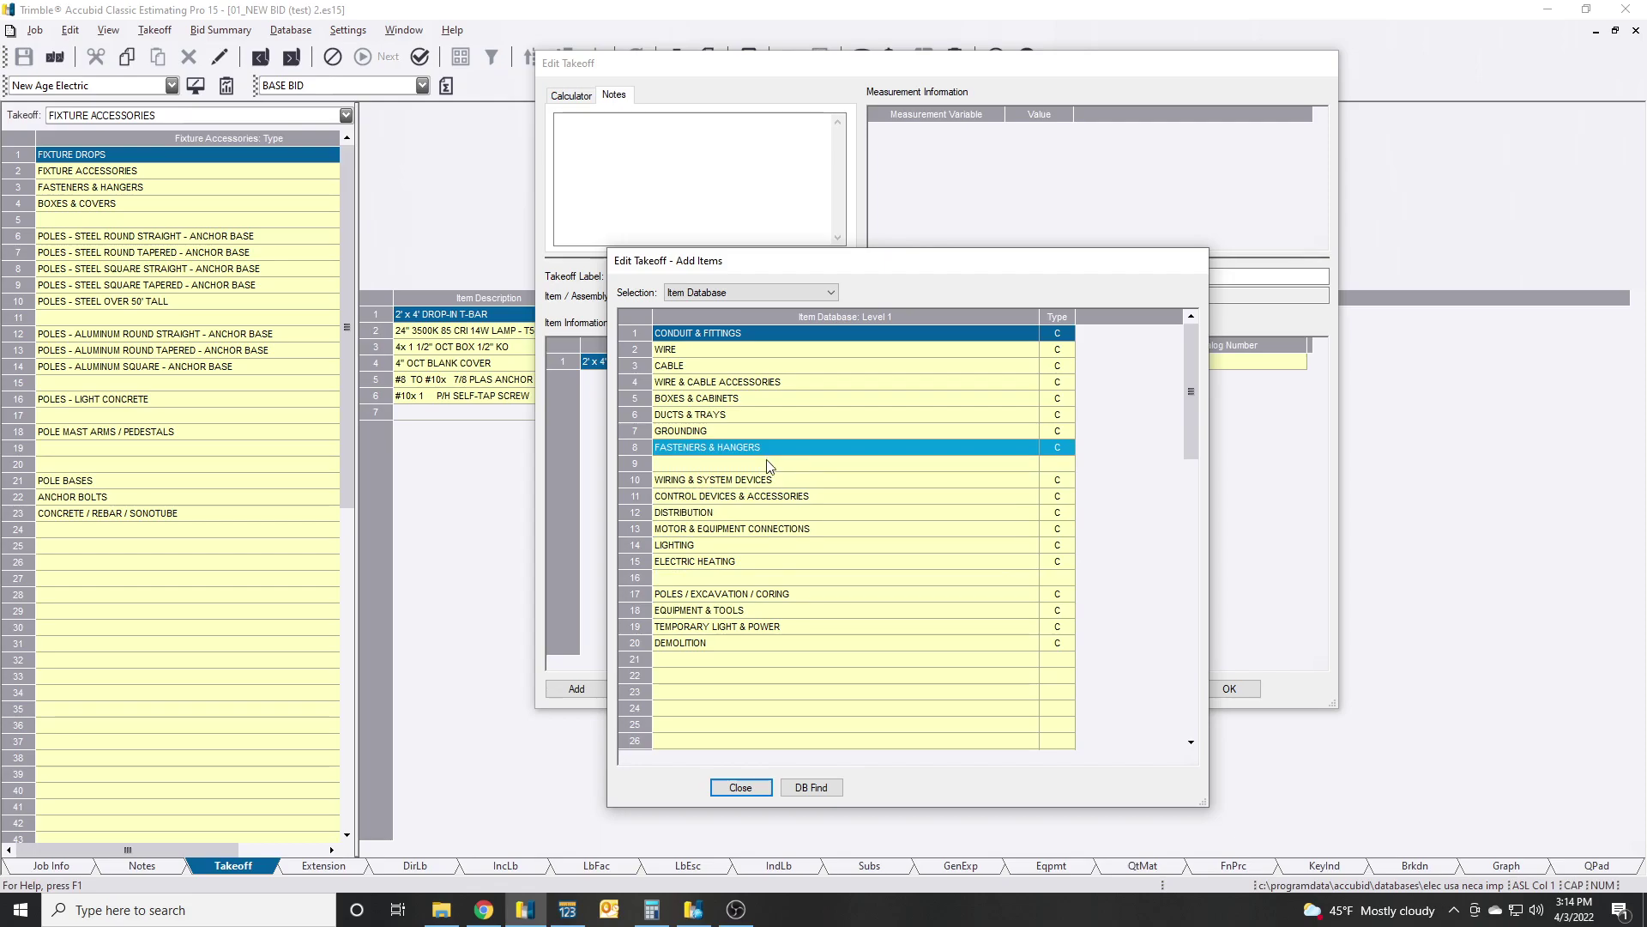
pyautogui.doubleClick(765, 545)
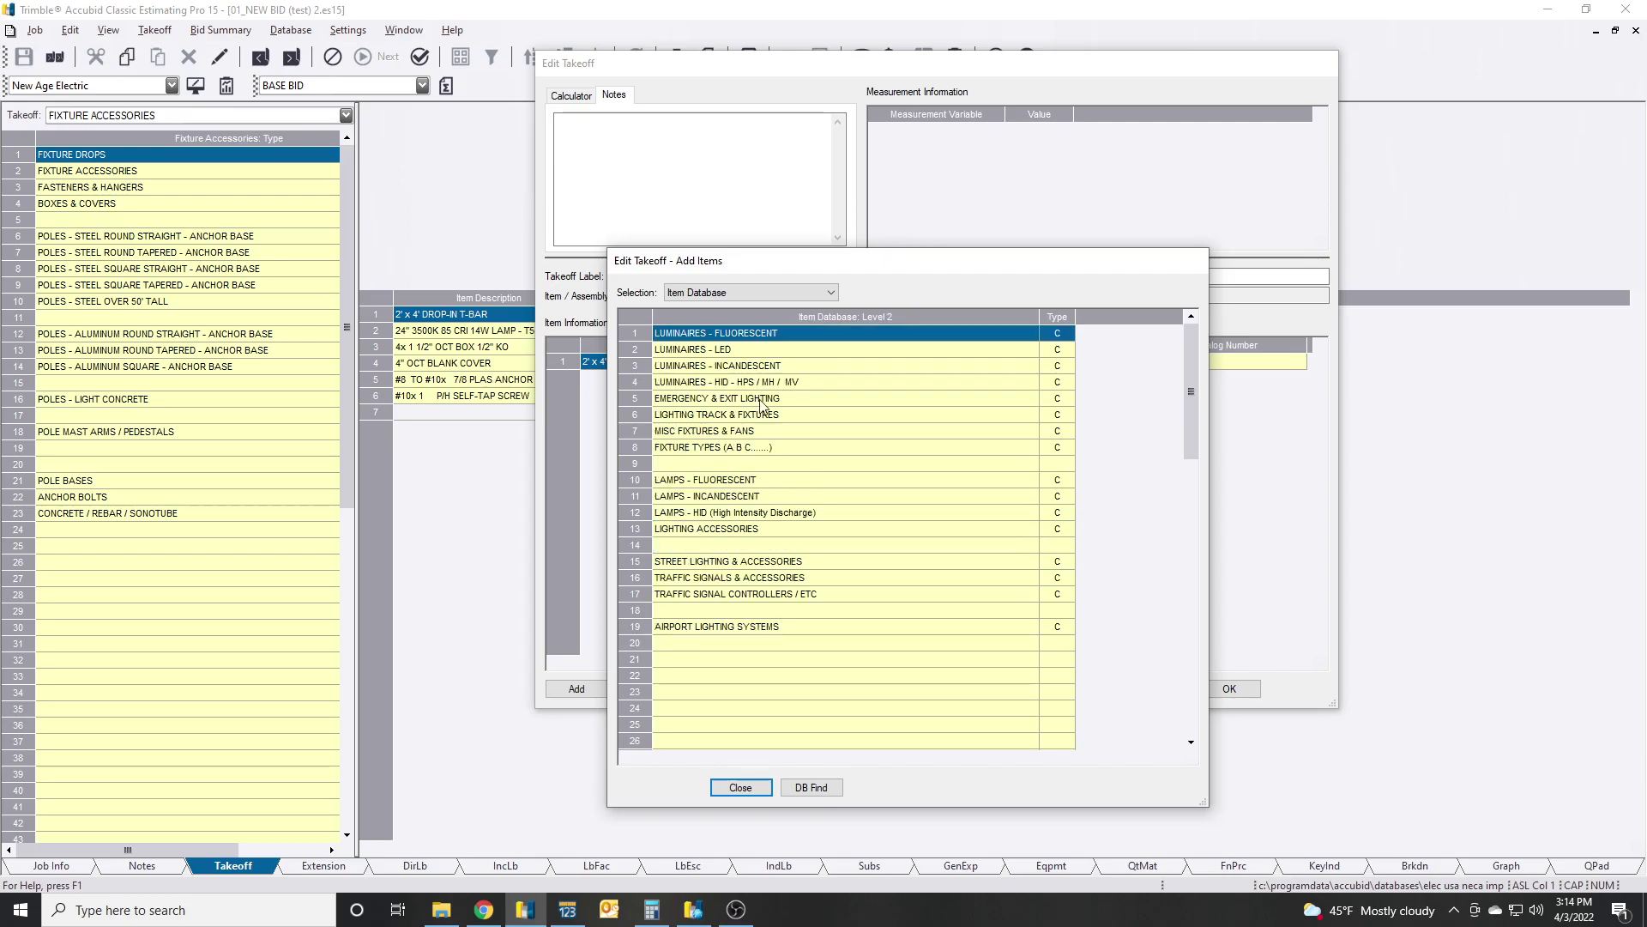
pyautogui.doubleClick(779, 335)
pyautogui.doubleClick(780, 335)
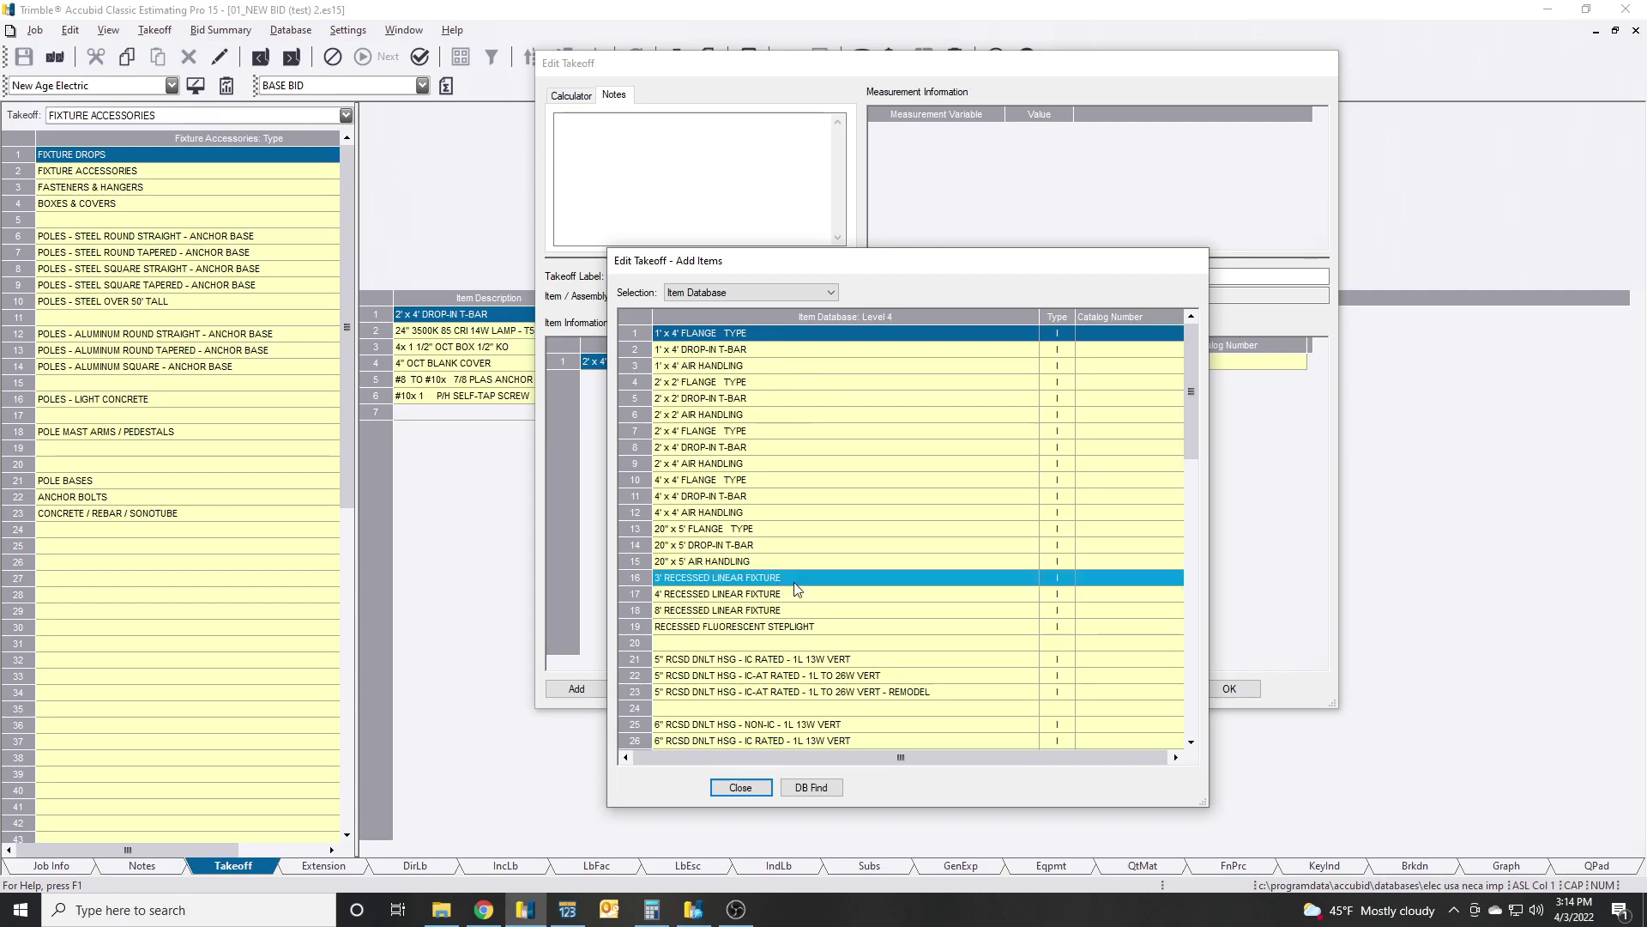
pyautogui.click(797, 497)
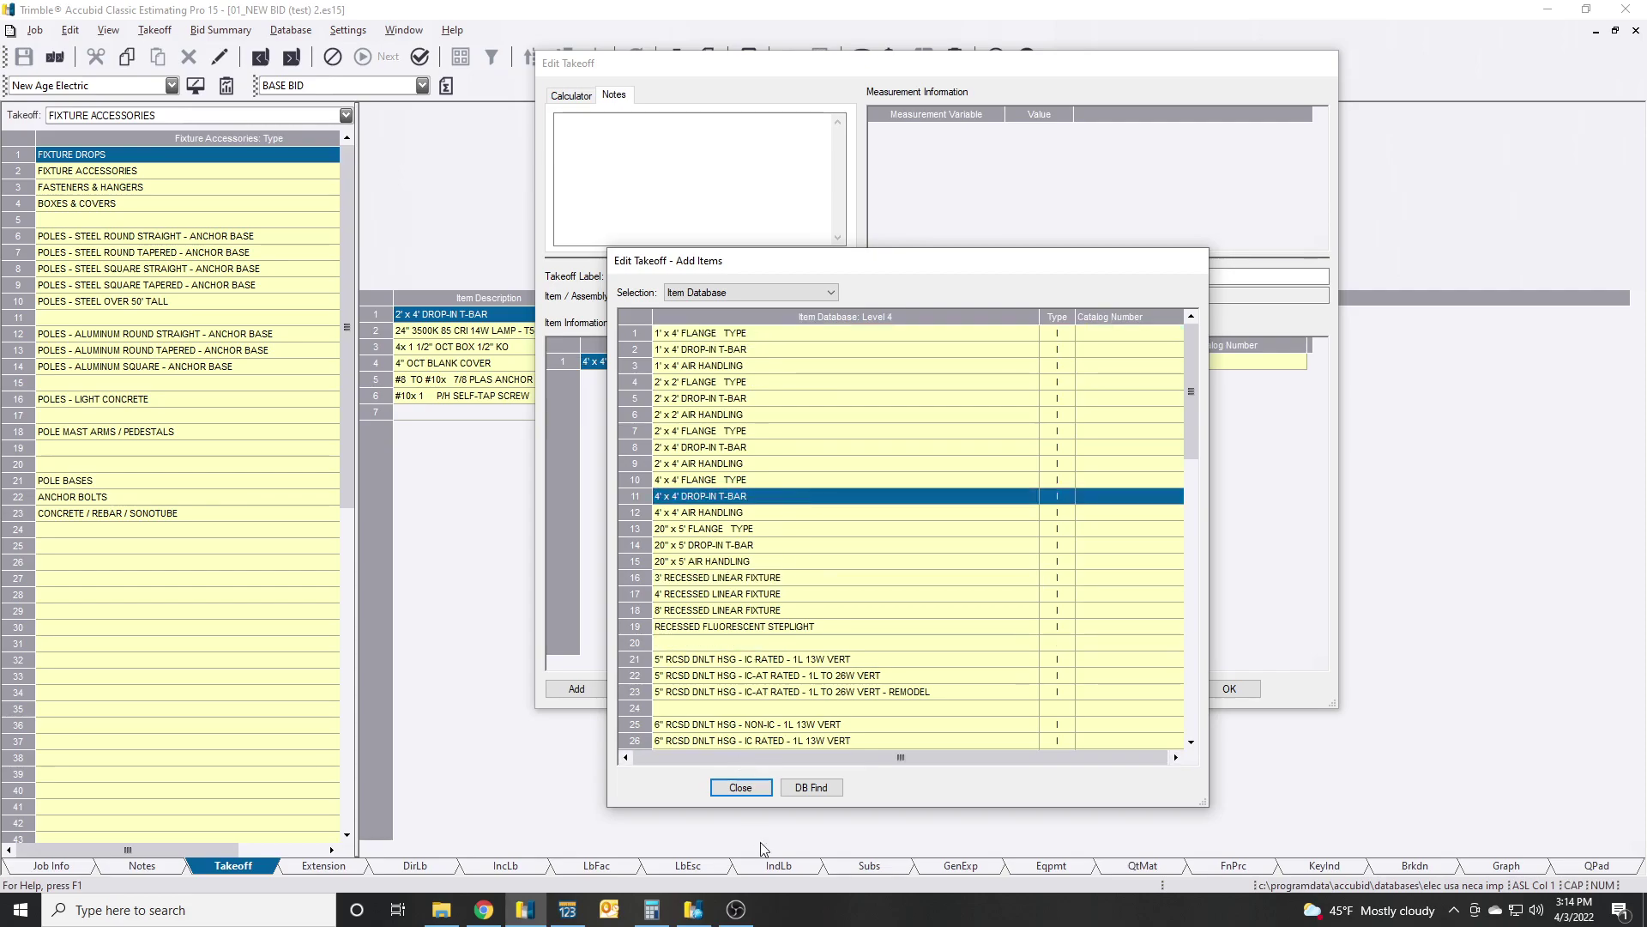
pyautogui.click(764, 794)
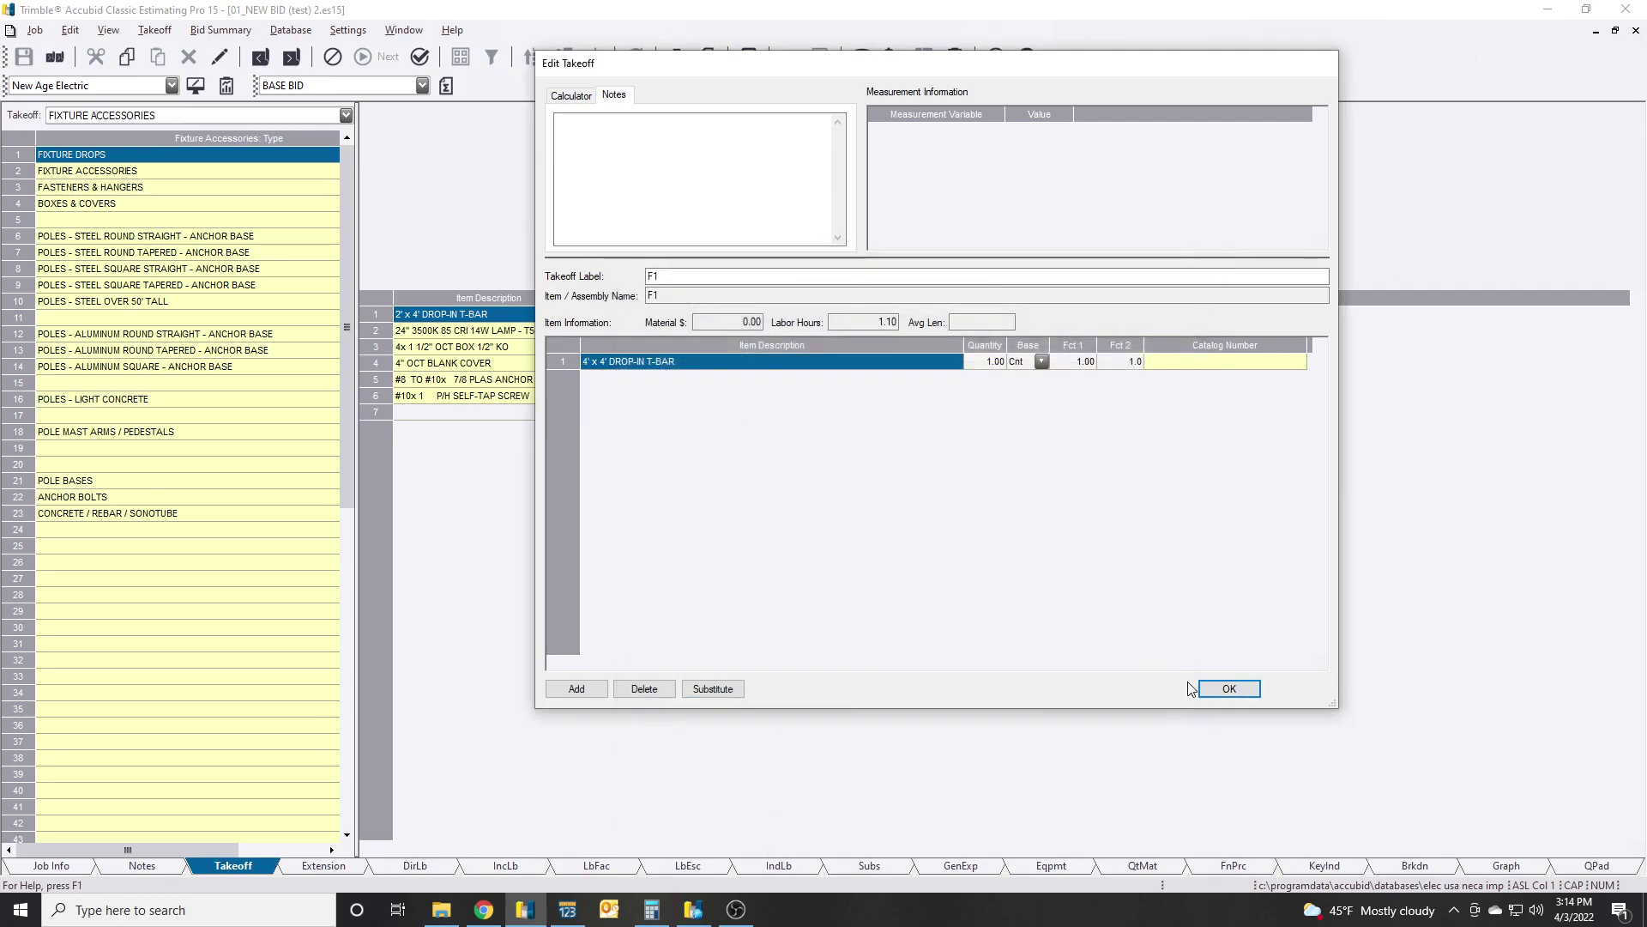
# Confirm the substitution and finish the F1 takeoff, bringing labor to 15.85 hours.
pyautogui.click(1238, 687)
pyautogui.rightClick(537, 493)
pyautogui.click(585, 501)
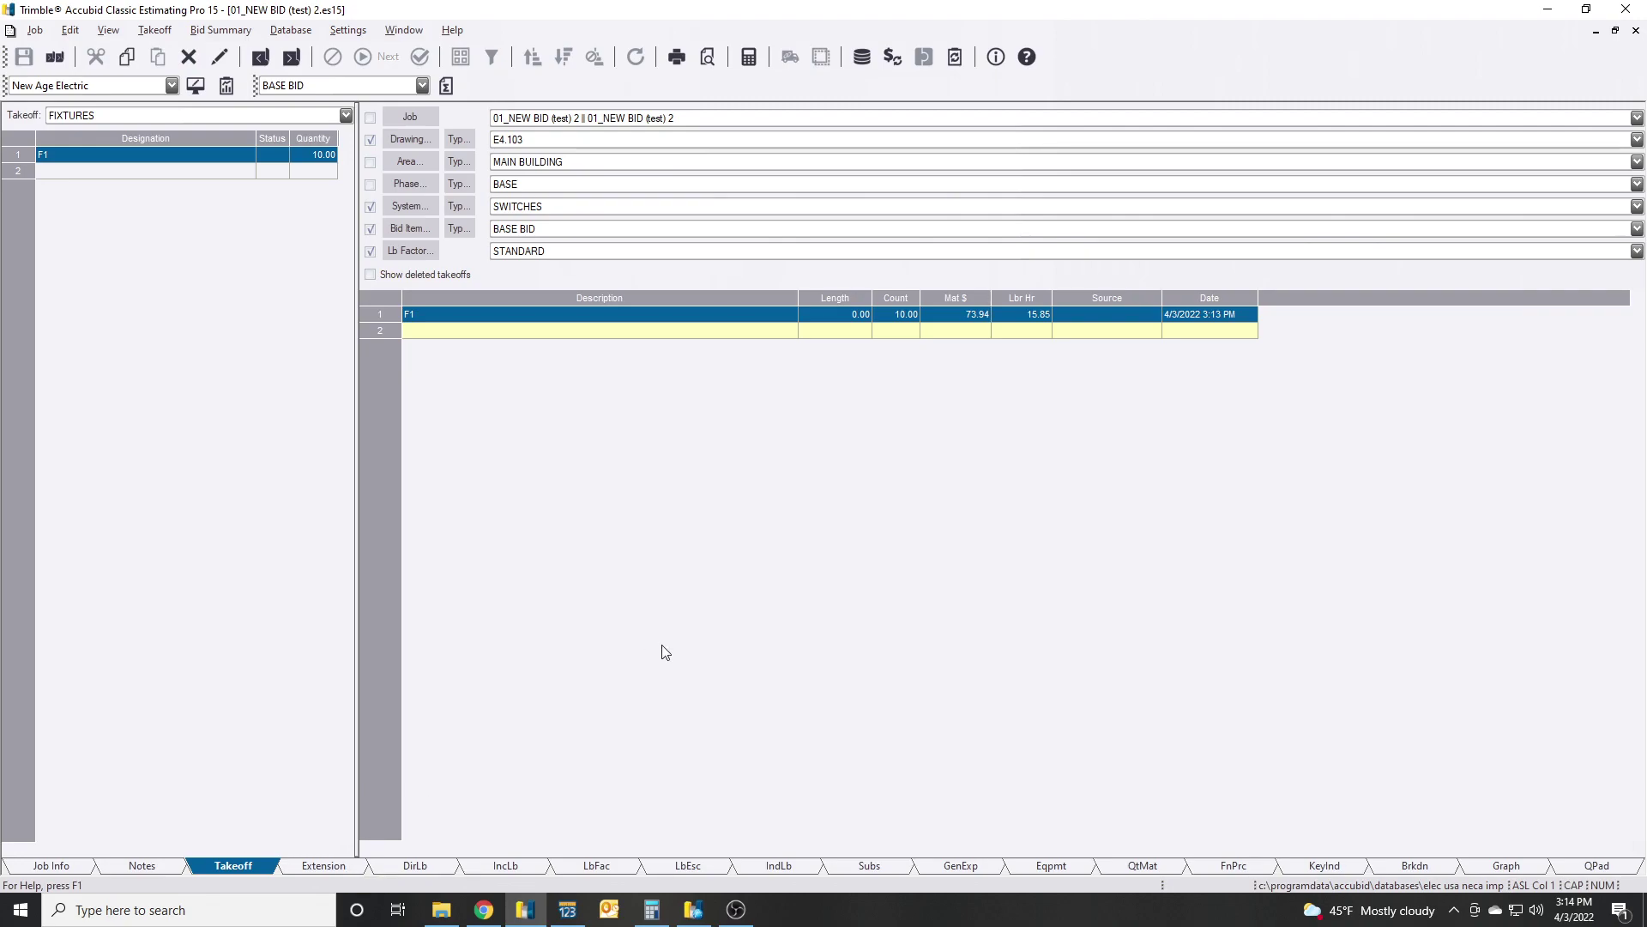
# Switch the takeoff category from the dropdown to DISTRIBUTION.
pyautogui.click(96, 117)
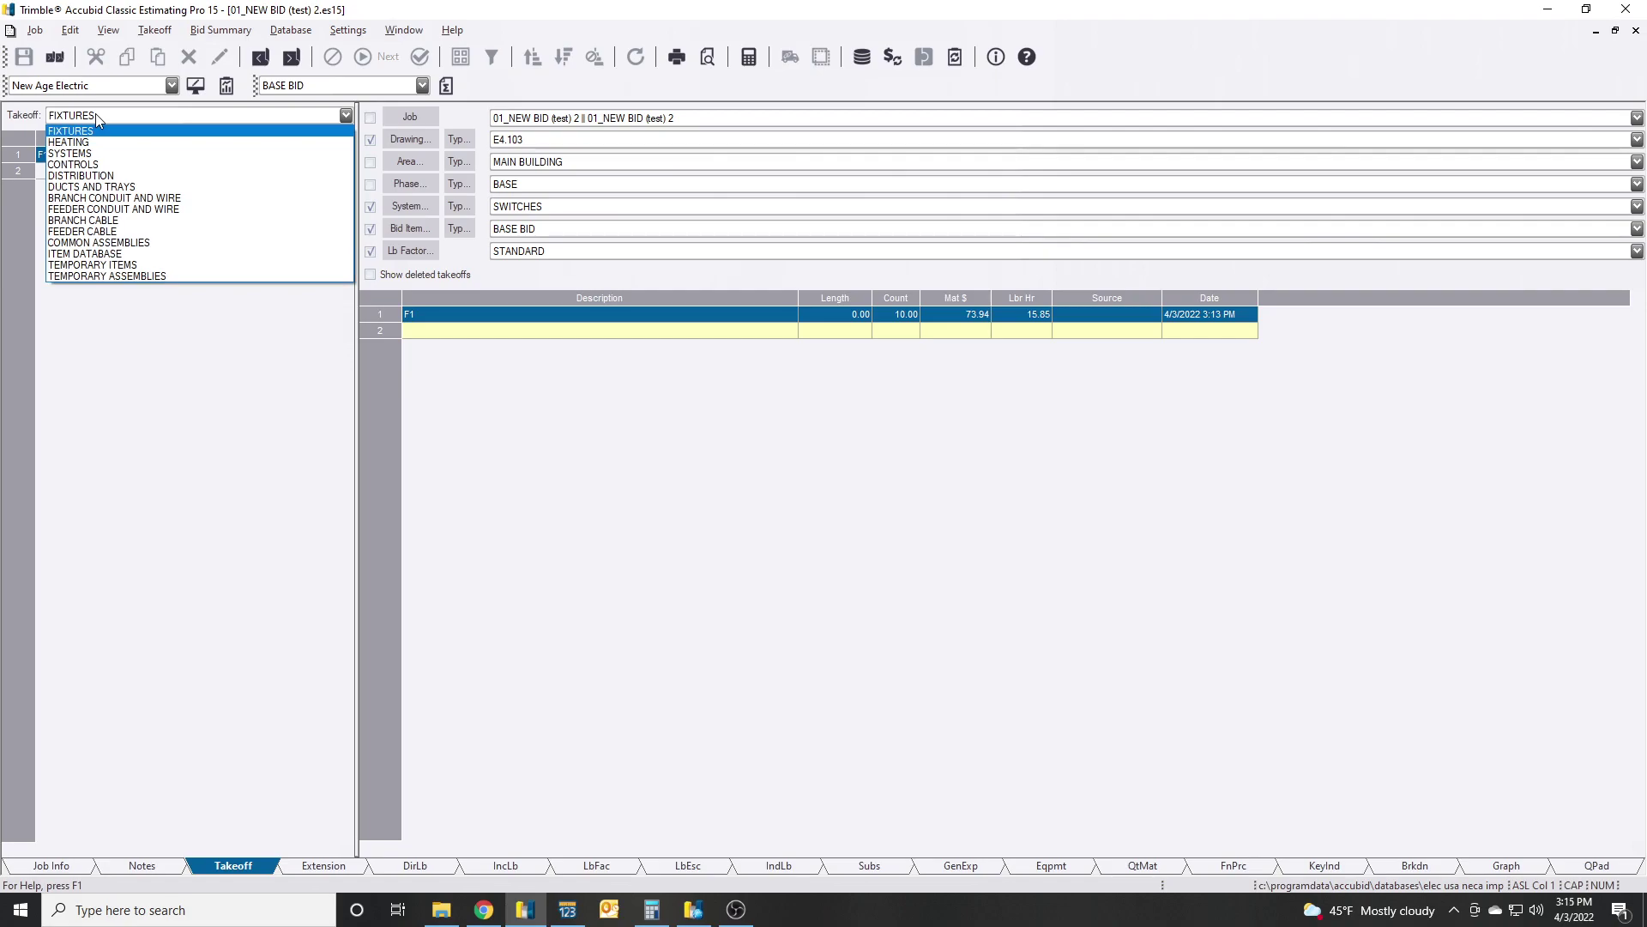
pyautogui.click(110, 175)
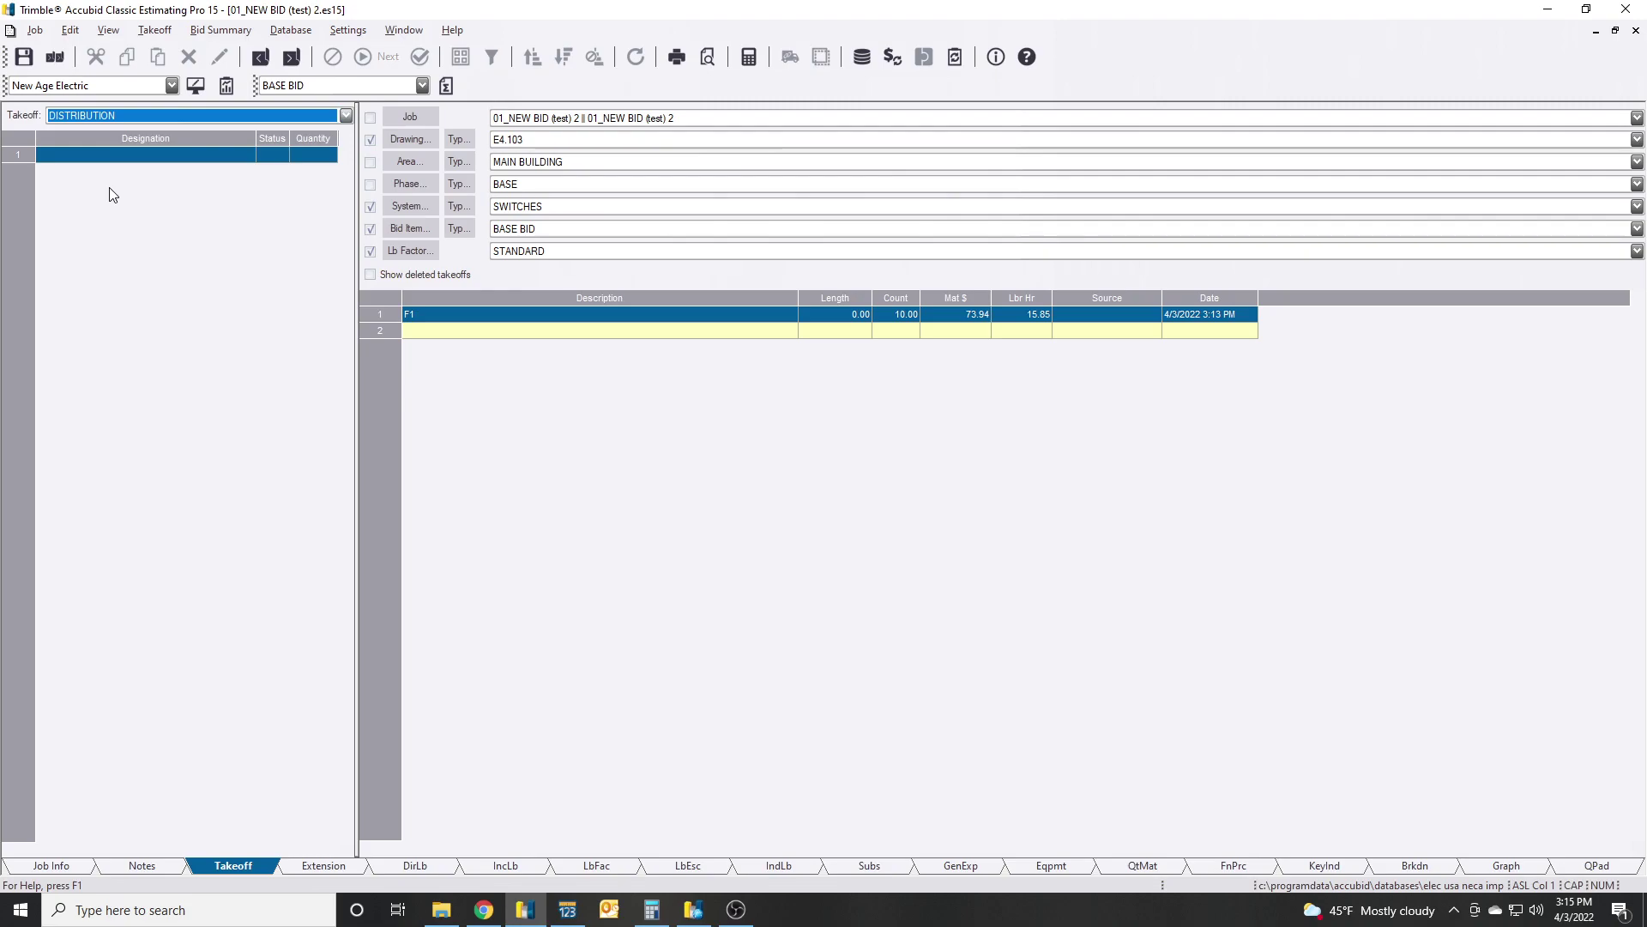
pyautogui.click(459, 326)
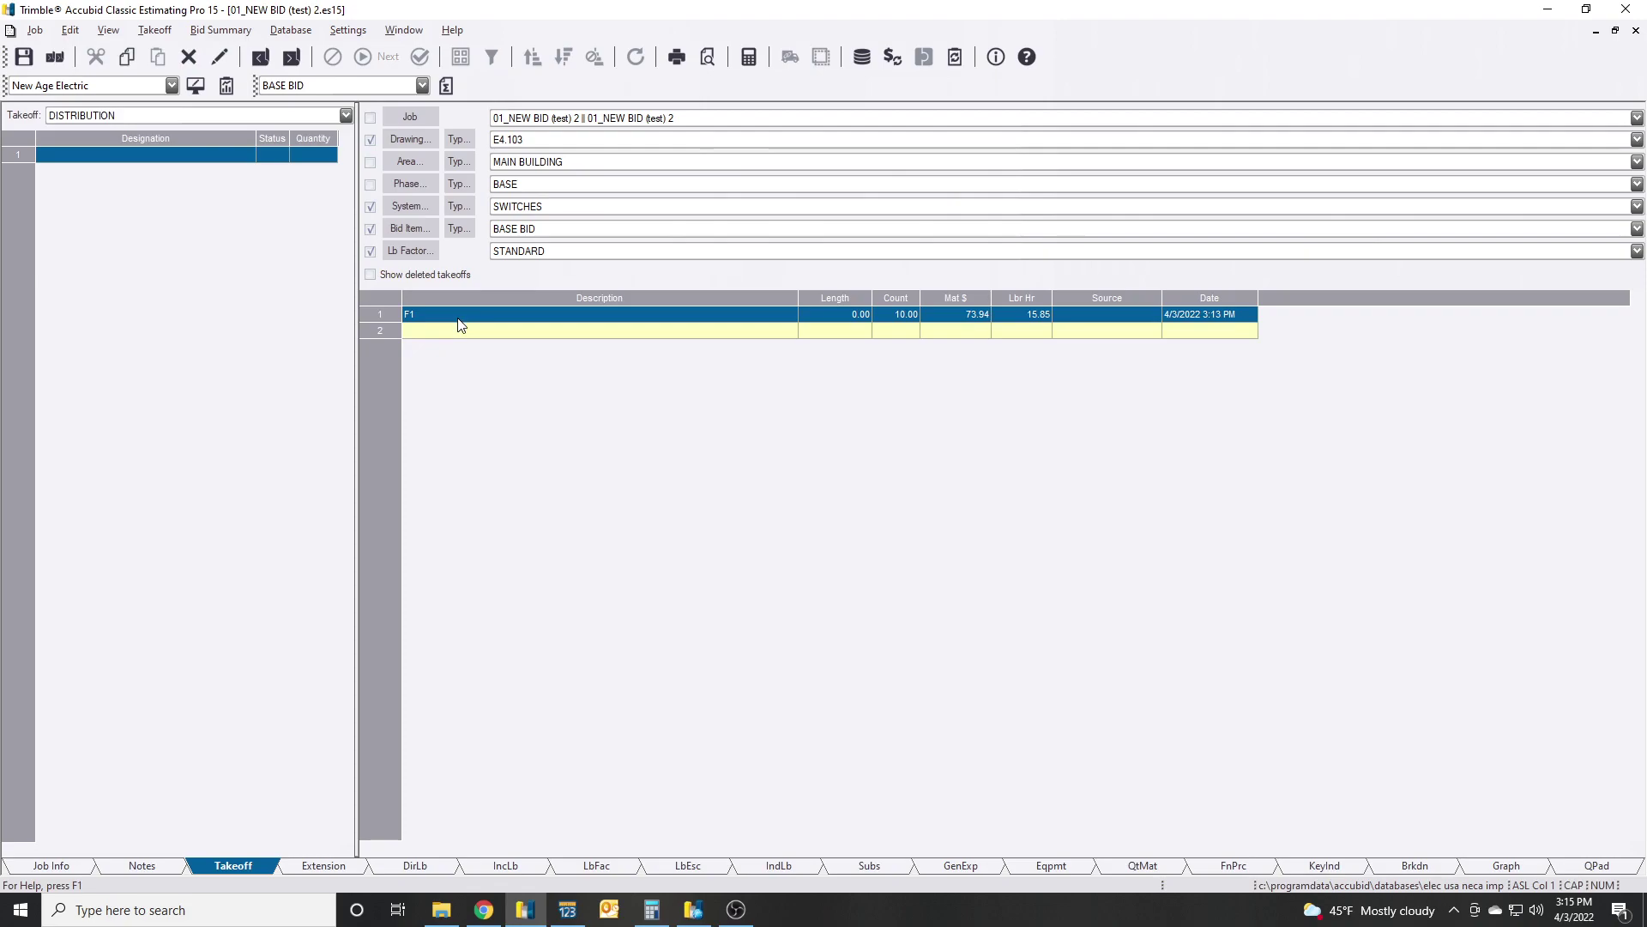